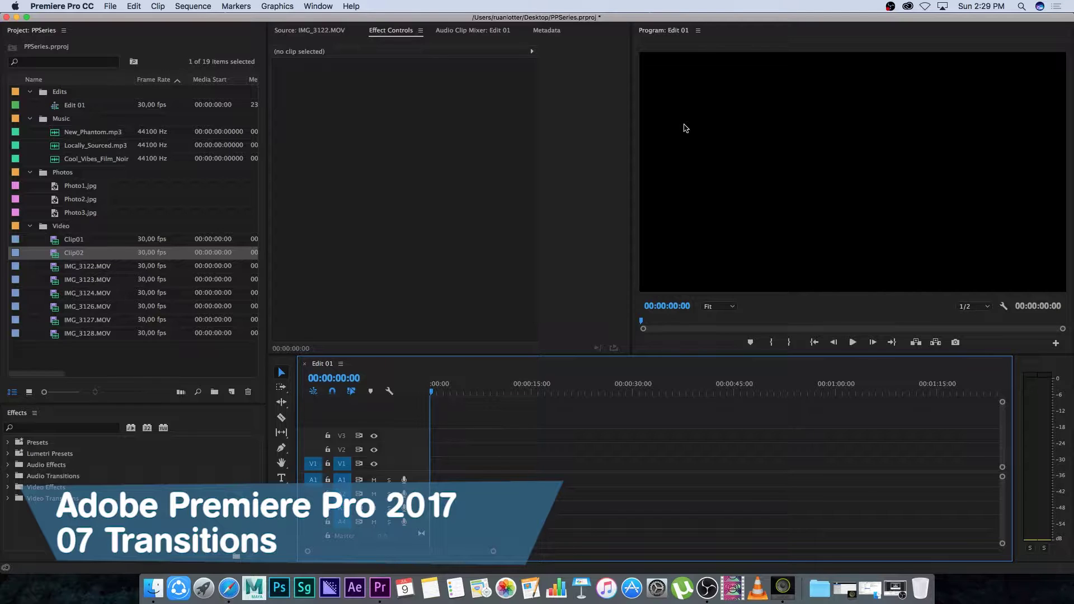
Step: Place Clip01 and Clip02 on V1/A1 of the Edit 01 timeline
left_click_drag(56, 240, 439, 462)
left_click_drag(56, 256, 503, 463)
left_click_drag(478, 395, 491, 395)
Step: Trim Clip02's start and butt it against Clip01, making a 00:00:16:00 sequence
mouse_move(498, 463)
left_mouse_down()
mouse_move(520, 463)
mouse_move(482, 464)
left_mouse_up()
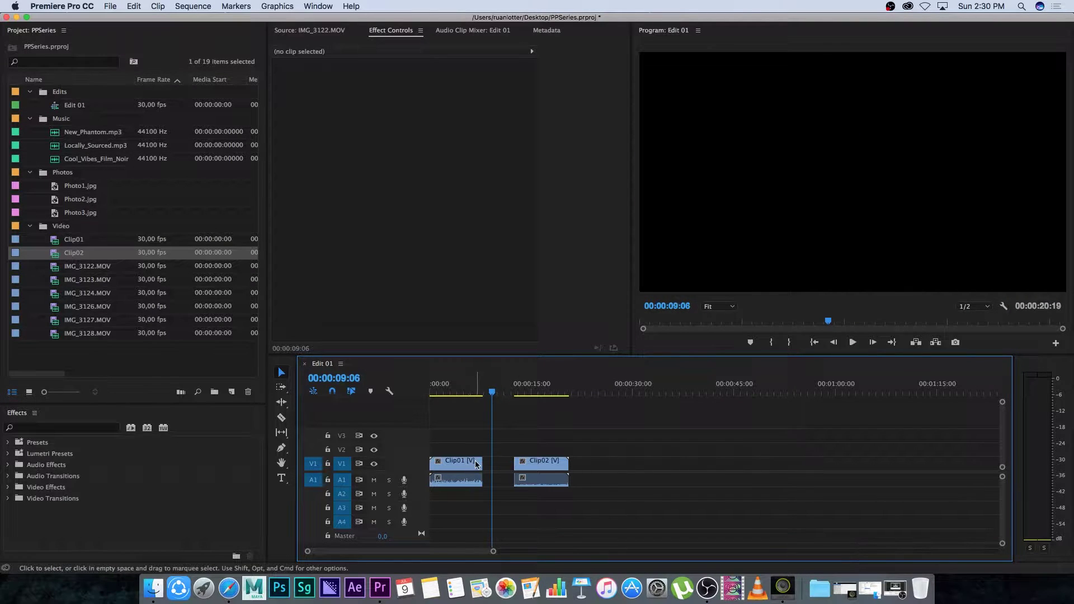
left_click(471, 395)
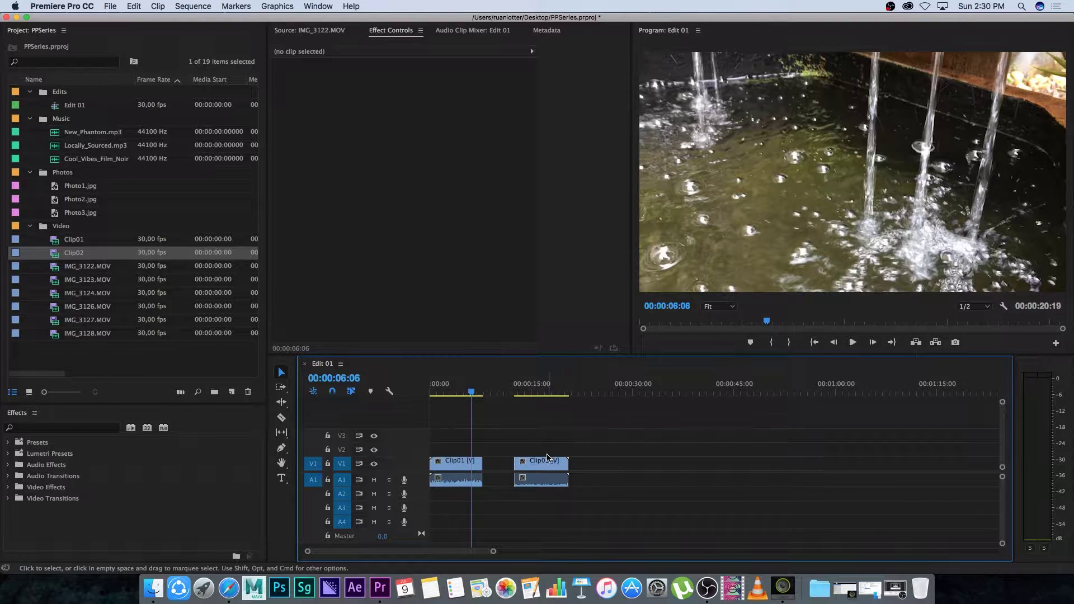
left_click_drag(538, 462, 511, 459)
key("=")
left_click_drag(589, 387, 617, 390)
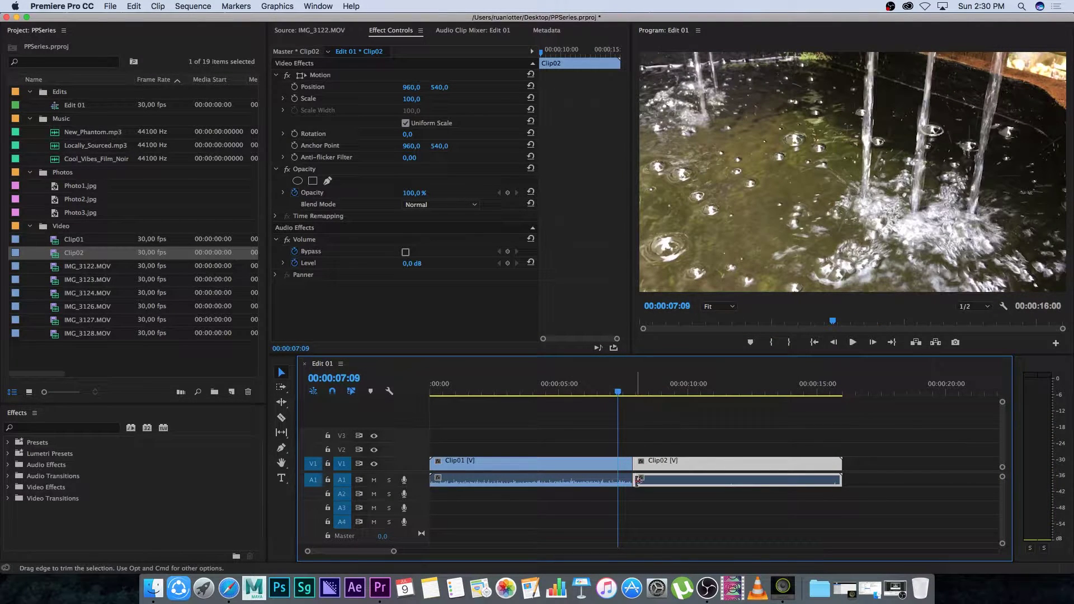
Step: Apply the default transitions at the Clip01–Clip02 cut
right_click(634, 468)
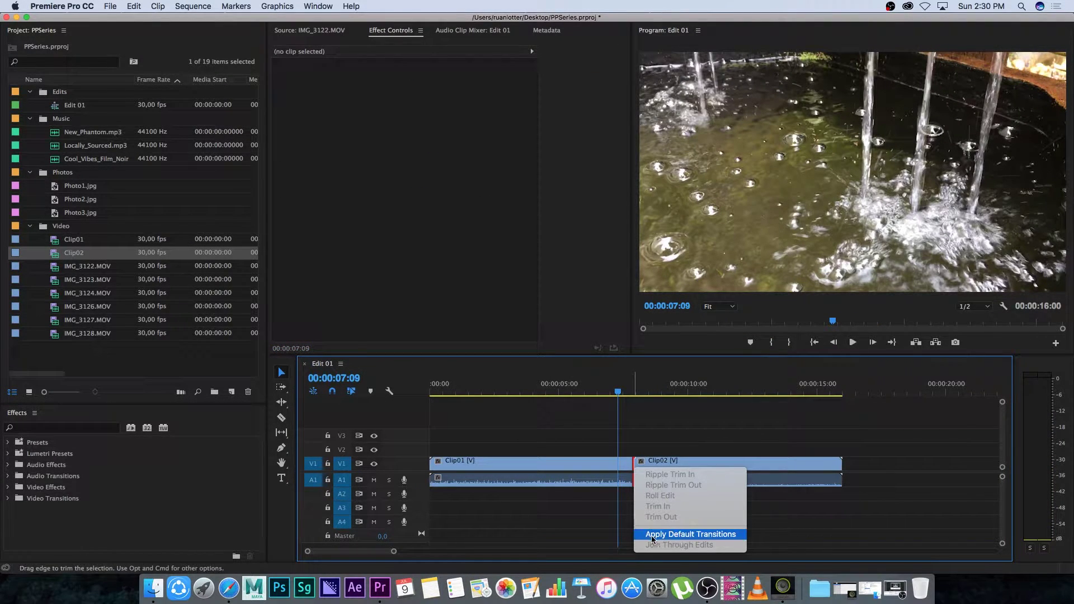
left_click(719, 535)
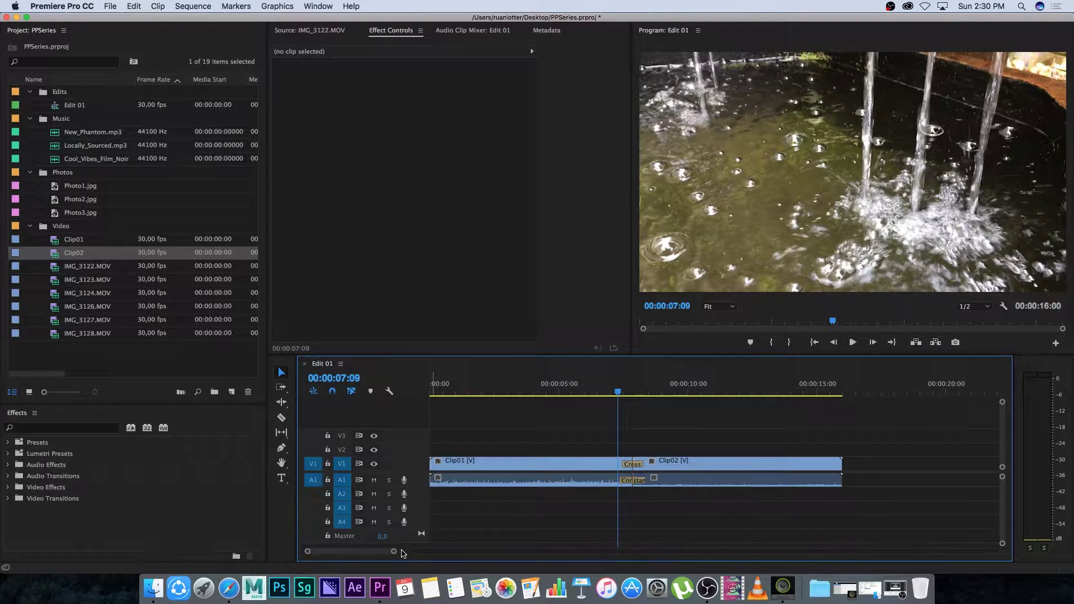
left_click_drag(394, 552, 369, 552)
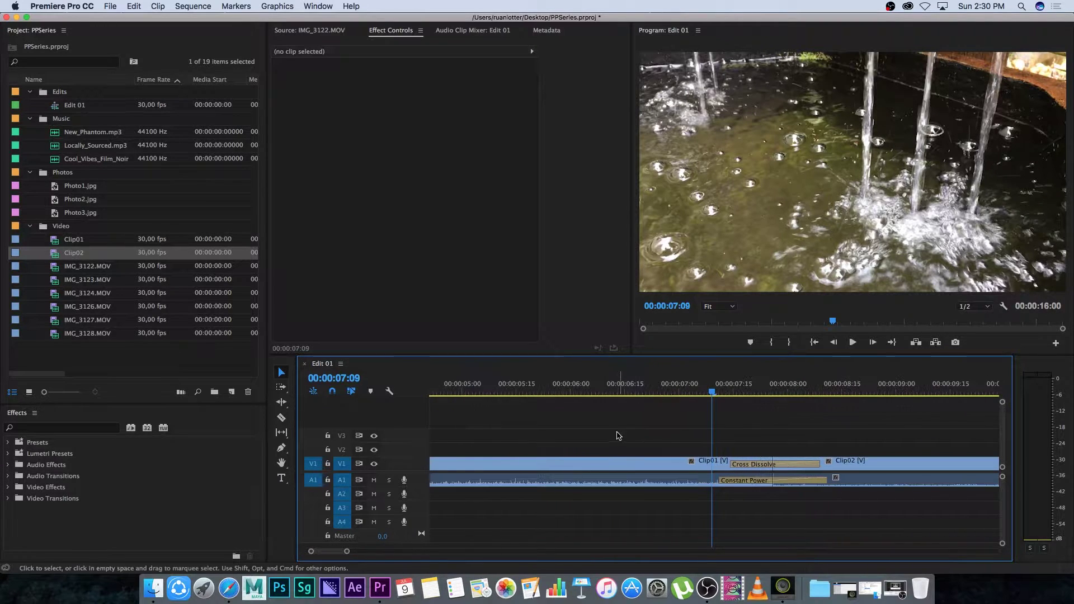
scroll(615, 433, "right", 3)
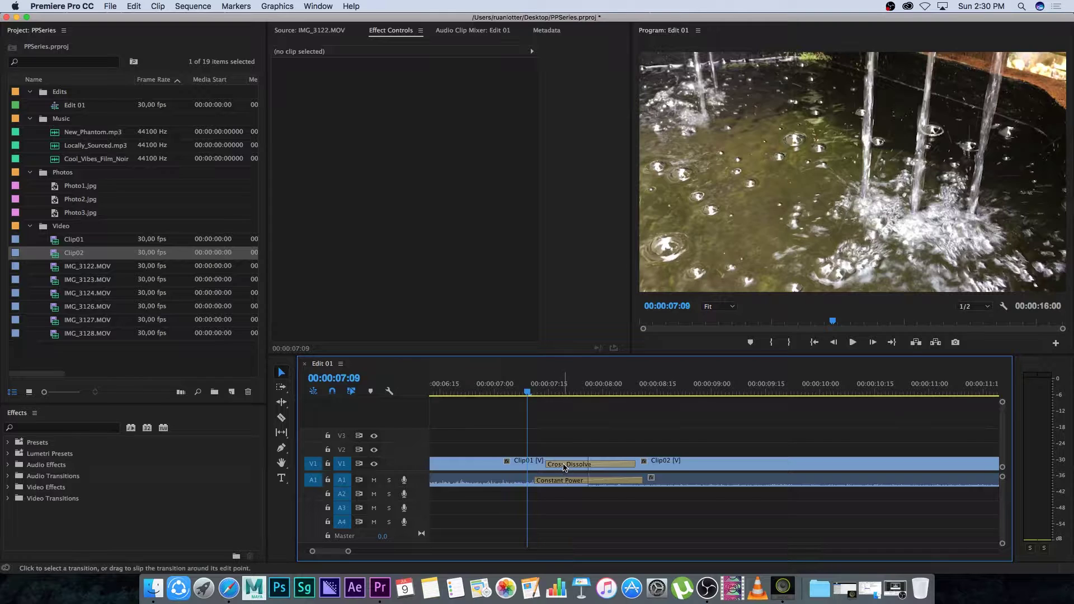
Step: Inspect the Cross Dissolve and Constant Power transitions and play back the cut
left_click(569, 467)
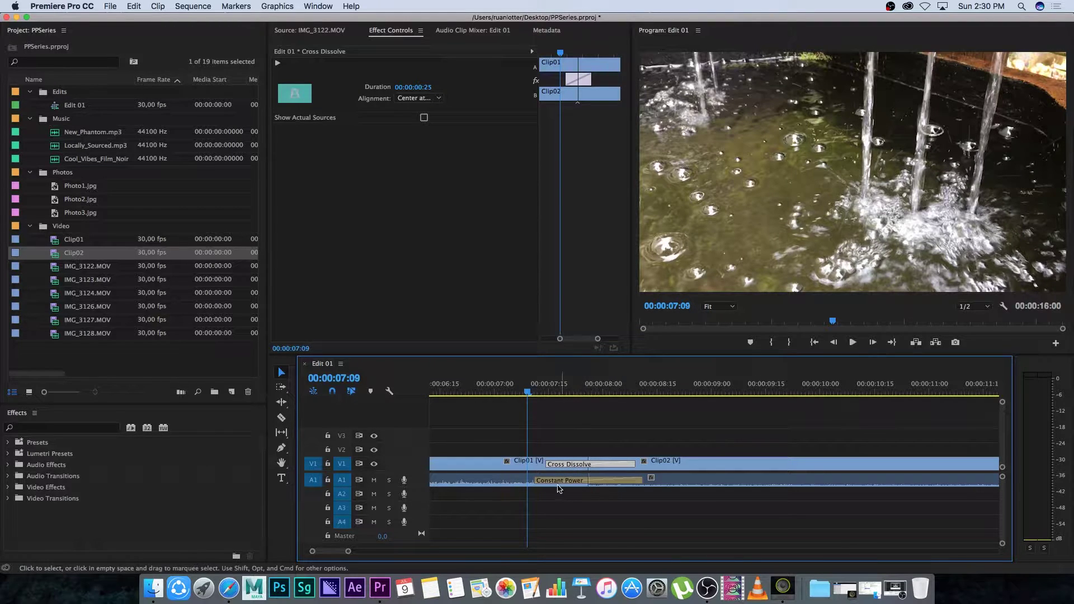
left_click(569, 482)
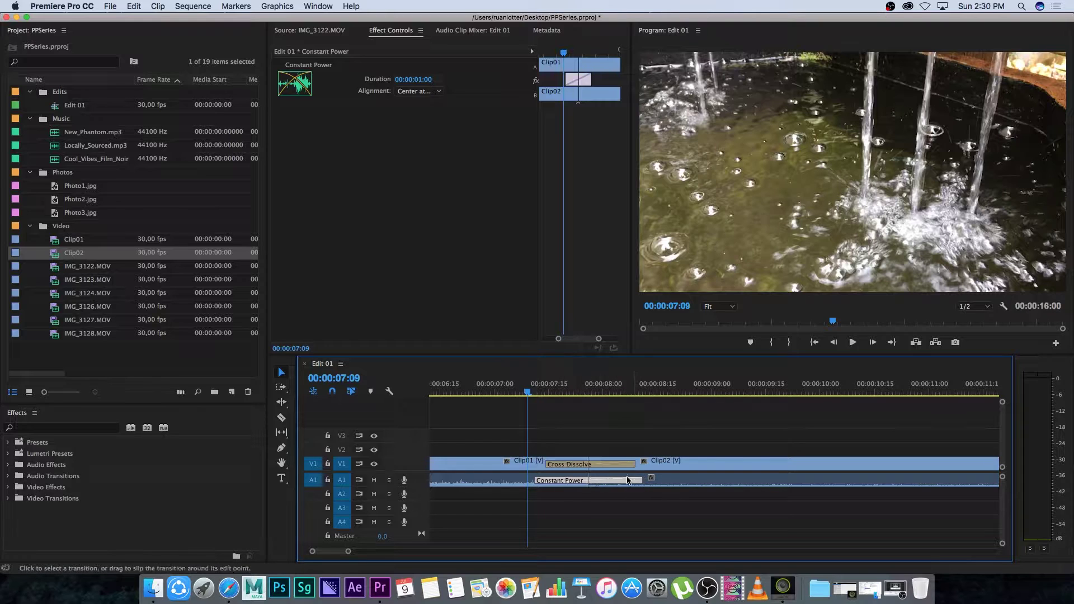
left_click_drag(540, 394, 570, 392)
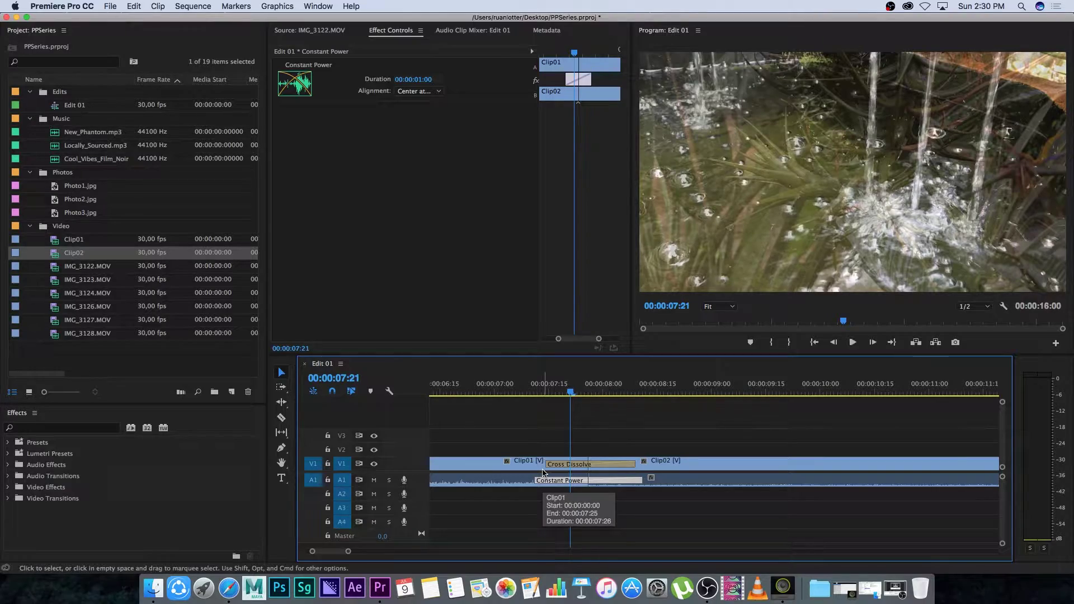
left_click(462, 390)
key("space")
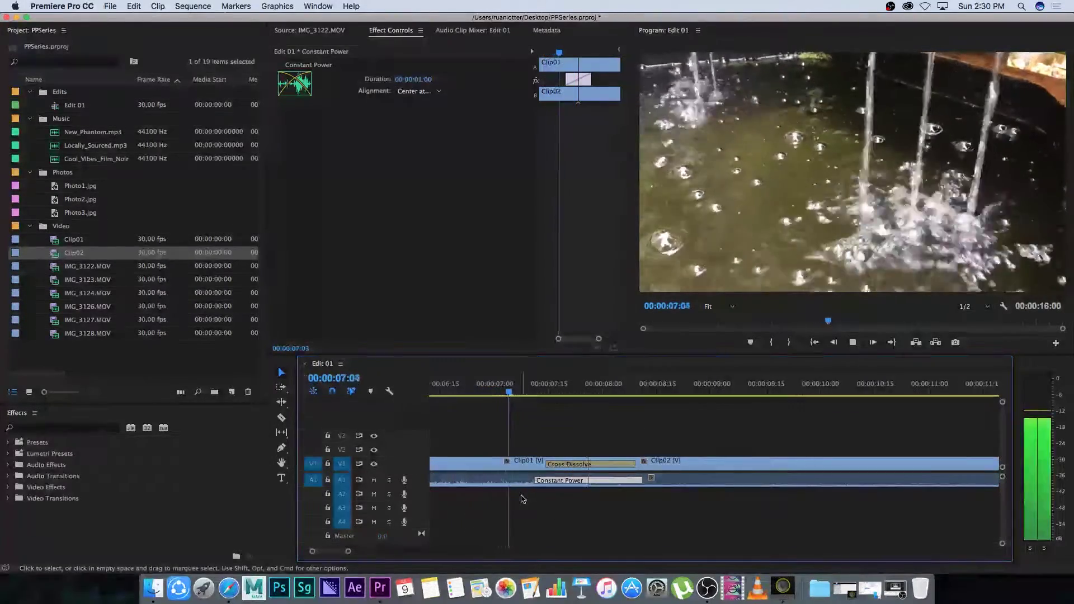
key("space")
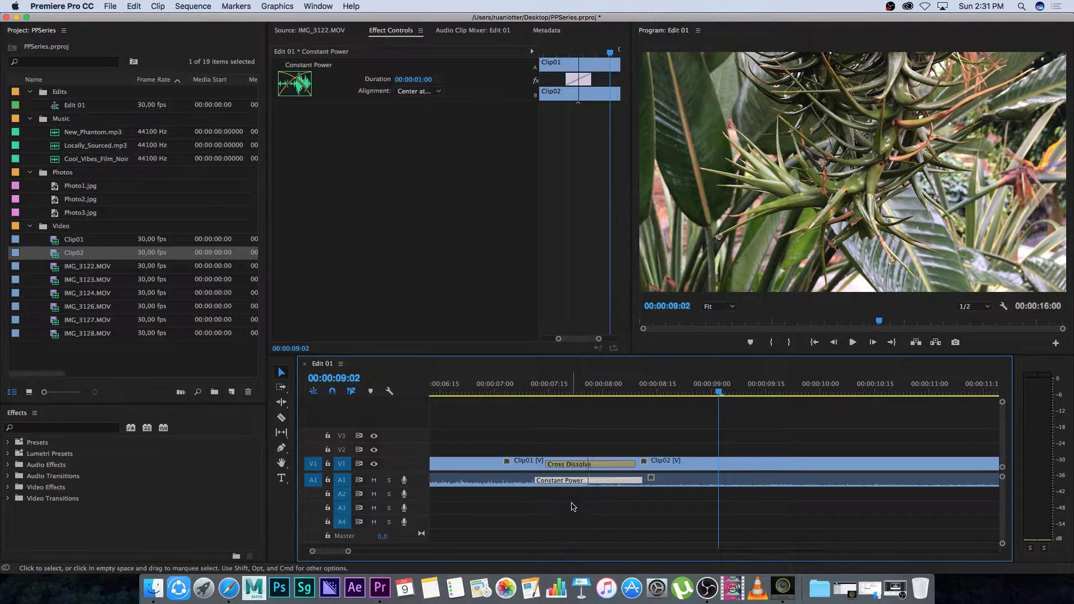
left_click(569, 500)
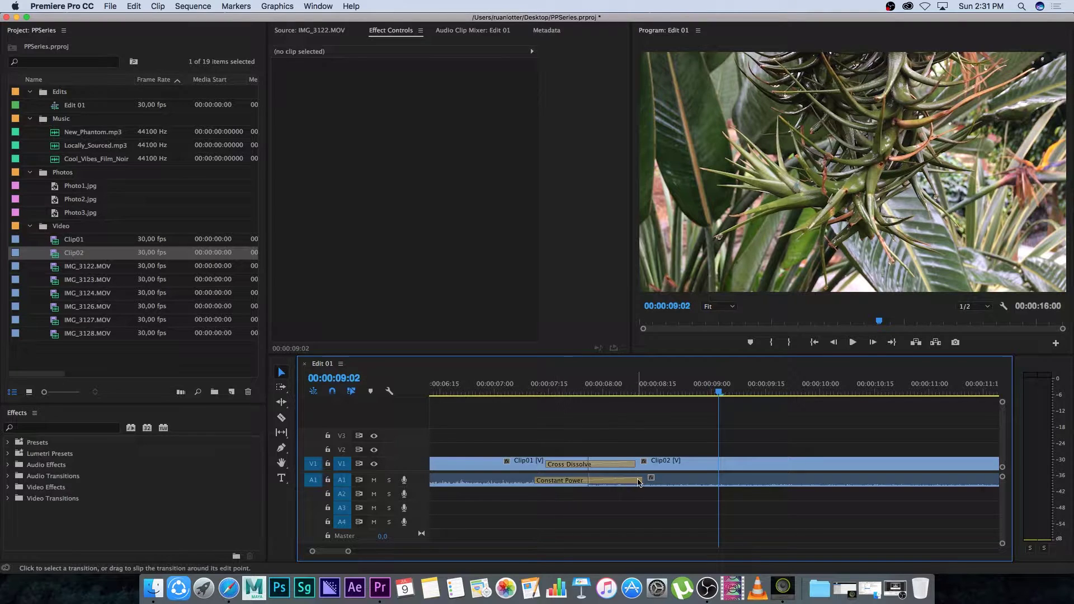
Step: Delete the Constant Power audio transition and play back the cut
left_click(565, 481)
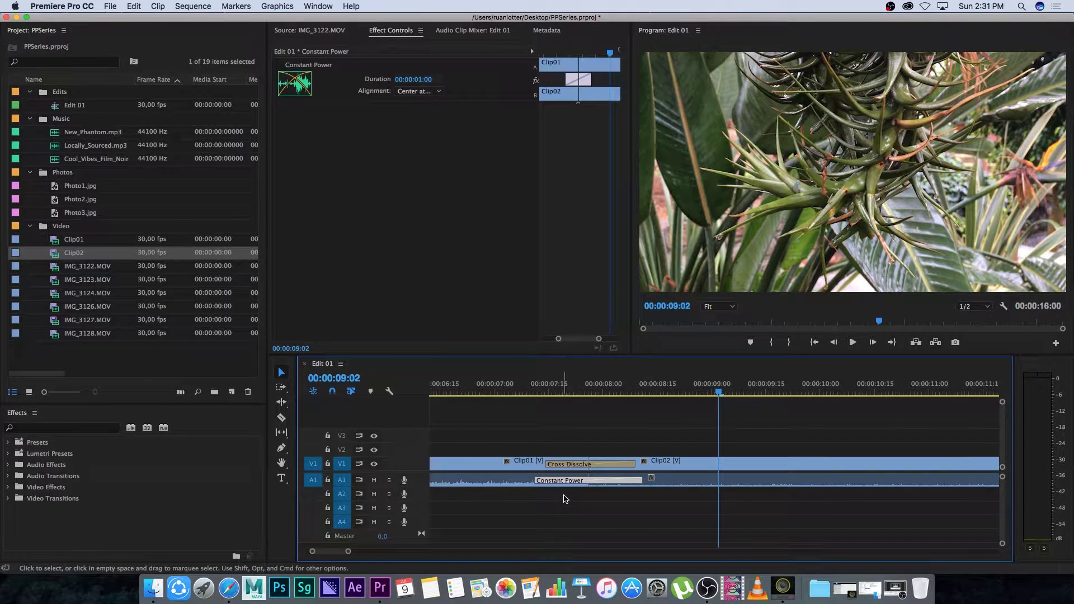
key("Delete")
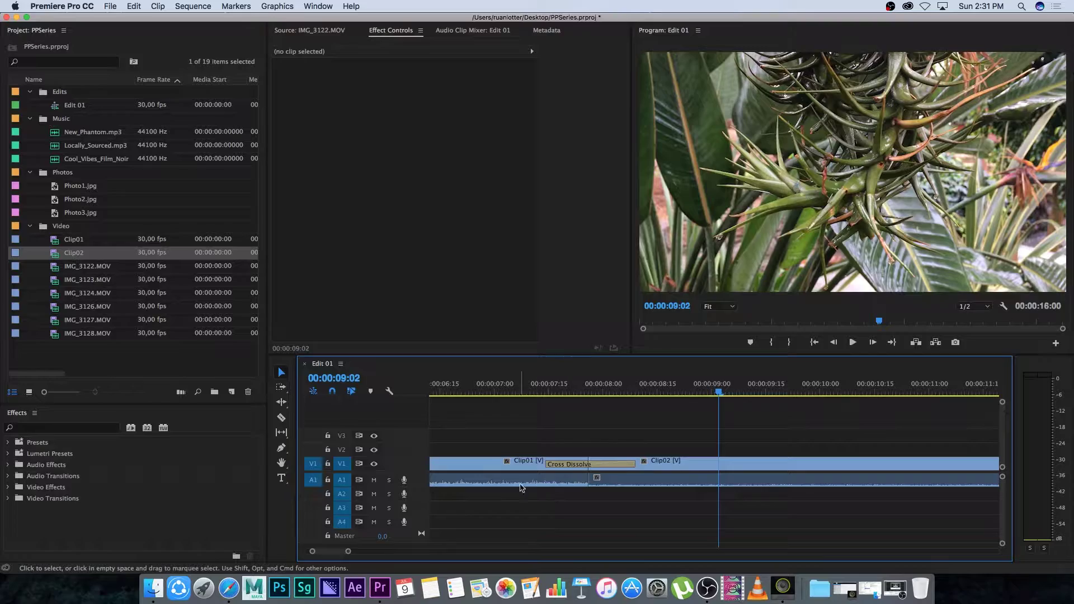
left_click_drag(587, 398, 504, 394)
key("space")
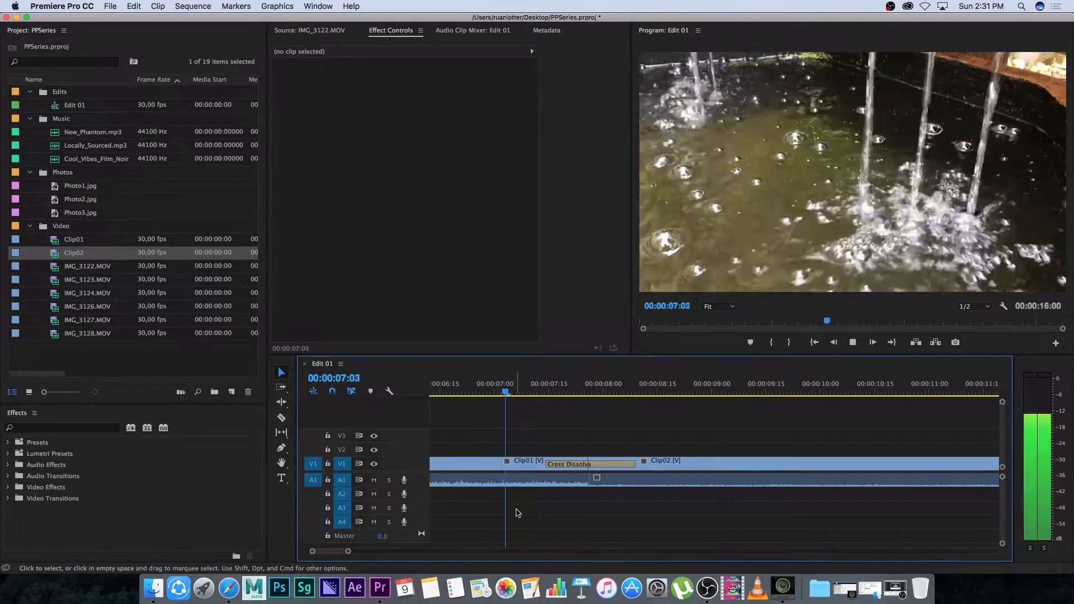
key("space")
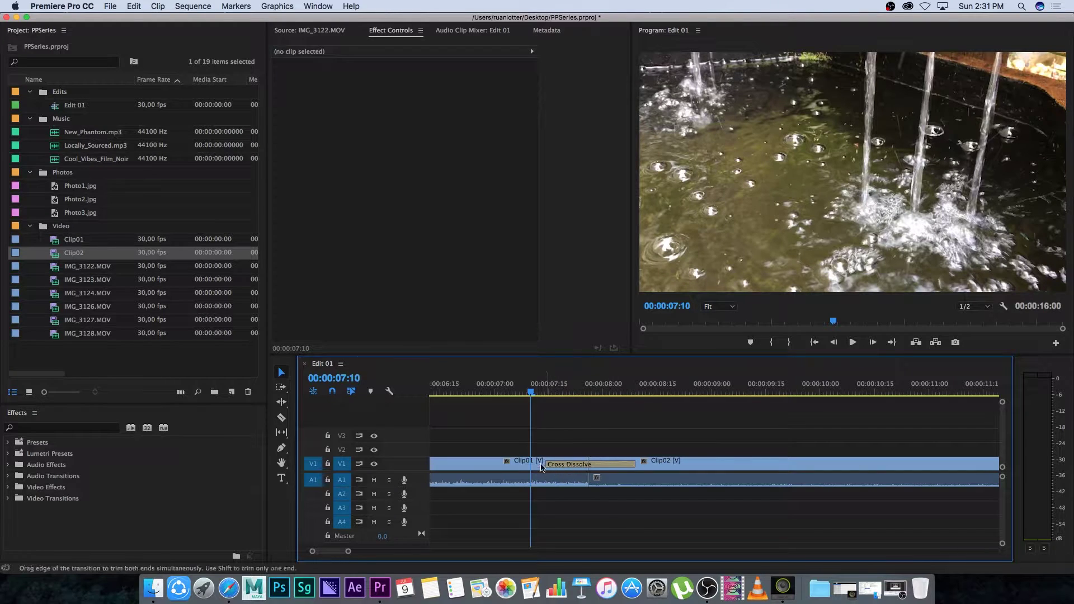
Step: Delete the Cross Dissolve video transition and play back the straight cut
left_click(573, 466)
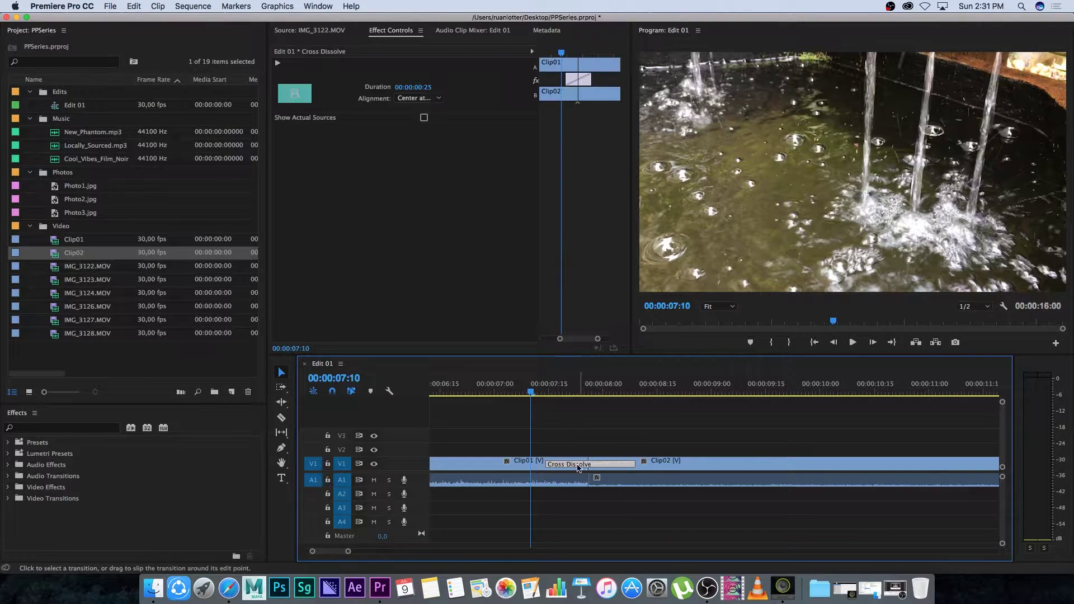
key("Delete")
key("space")
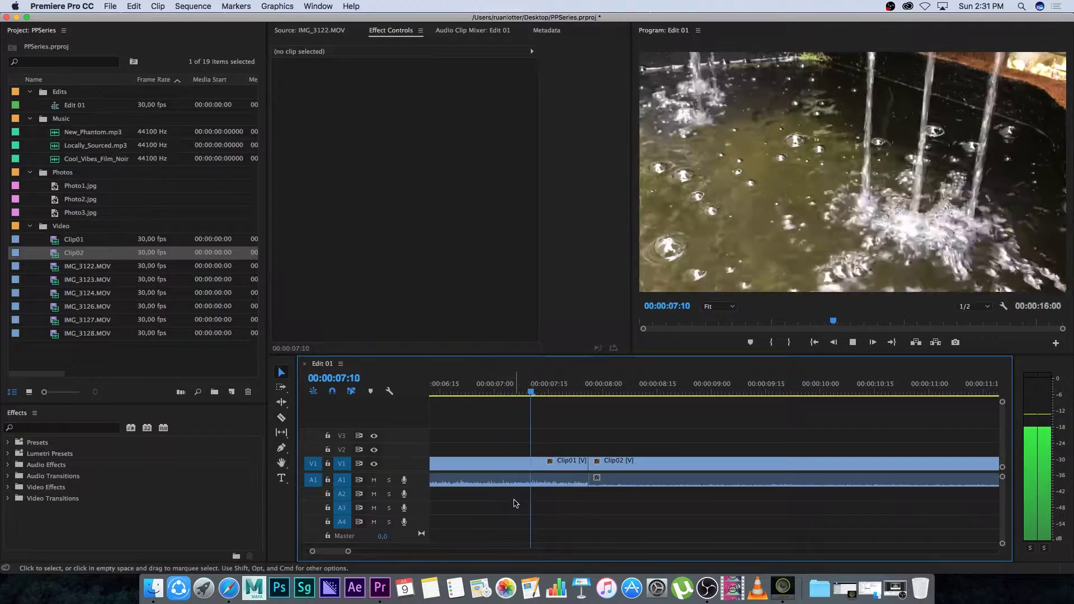
key("space")
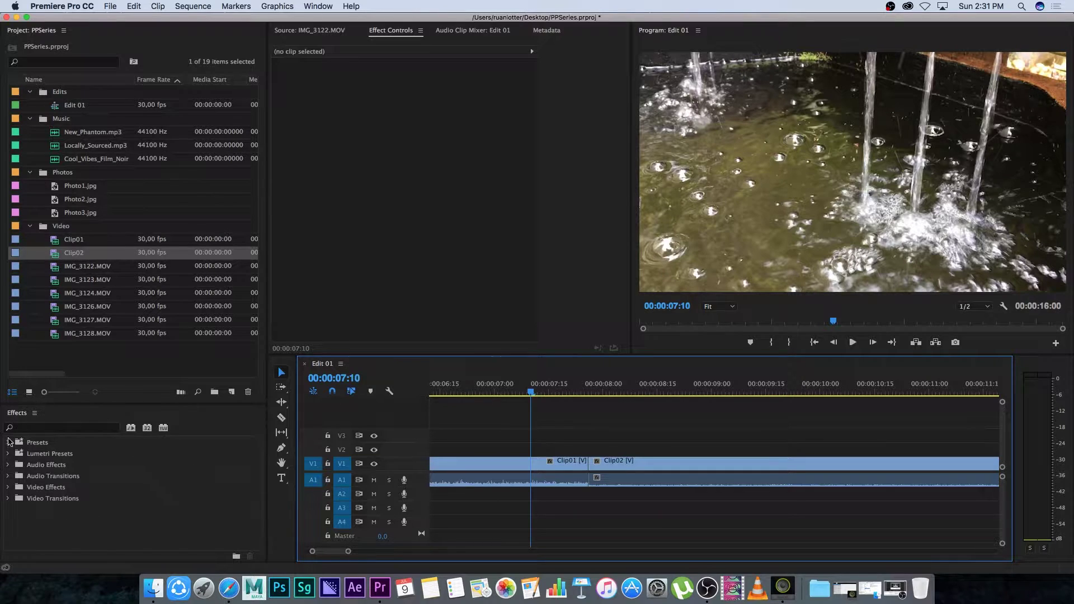
Step: Enlarge the Effects list and expand Video Transitions > Slide, selecting Center Split
left_click_drag(82, 403, 83, 349)
left_click(40, 424)
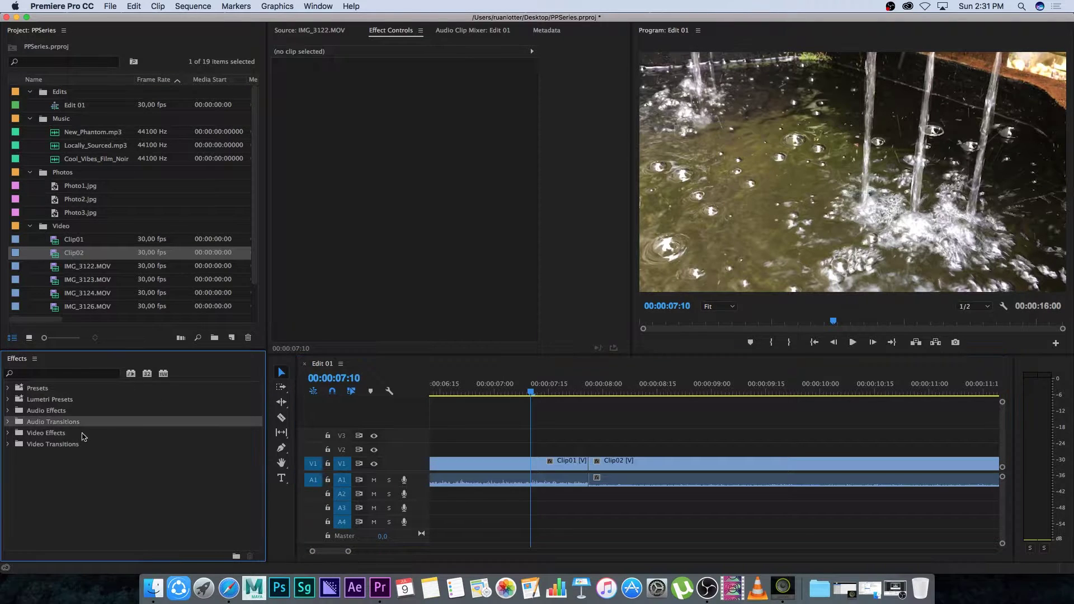
left_click(58, 446)
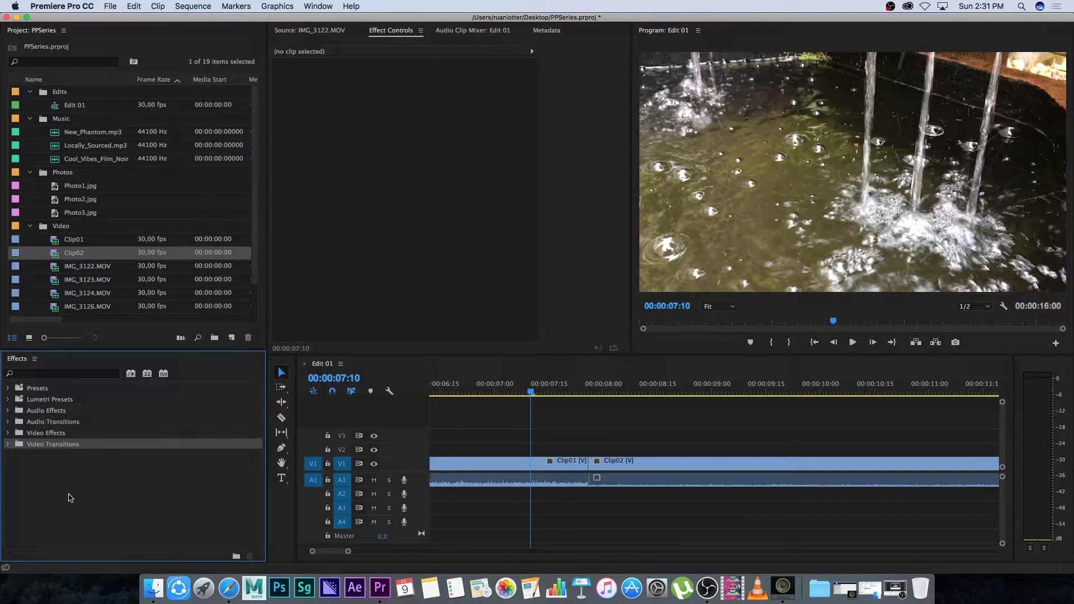
left_click(9, 445)
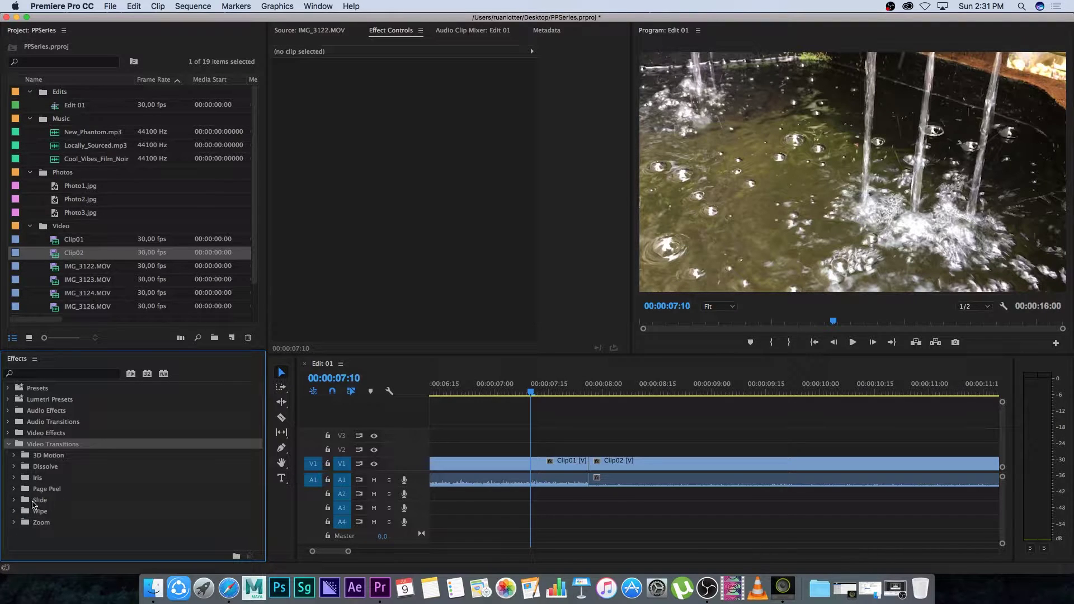
left_click(13, 501)
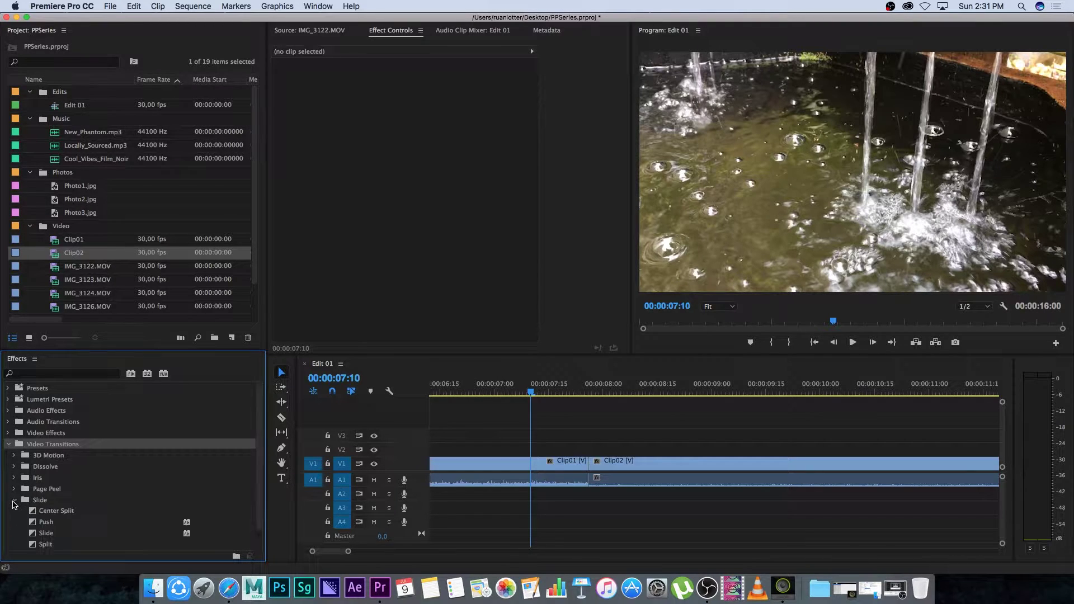
scroll(257, 469, "down", 2)
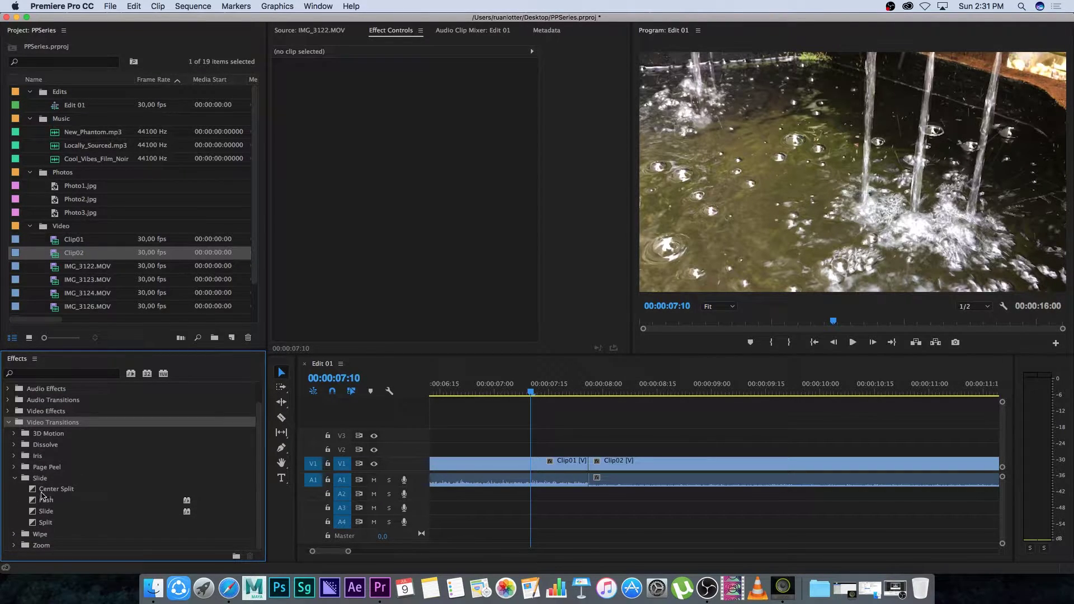
left_click(43, 490)
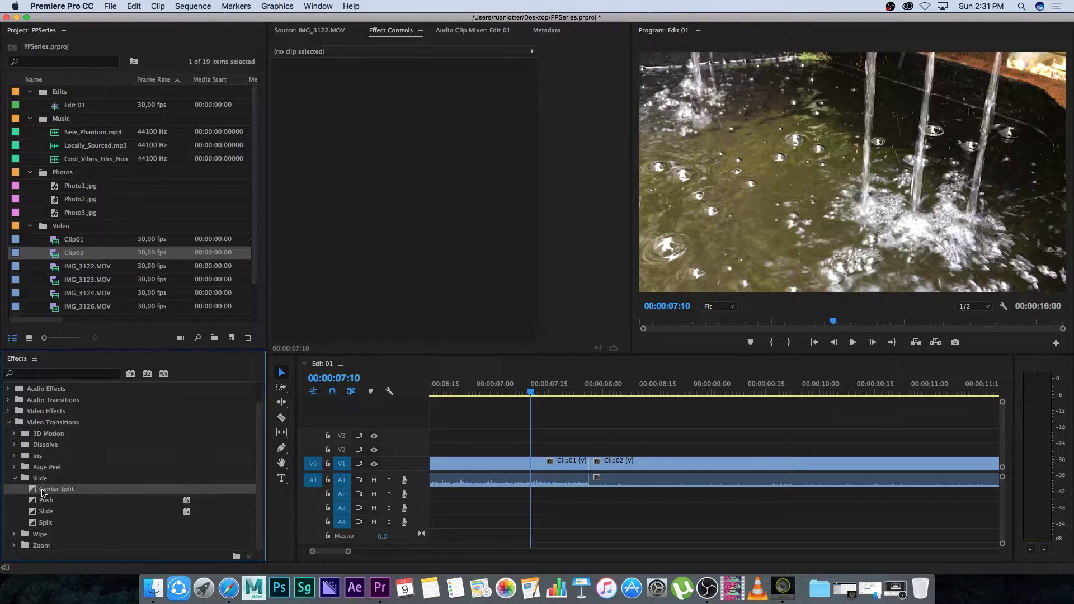
left_click_drag(67, 486, 586, 466)
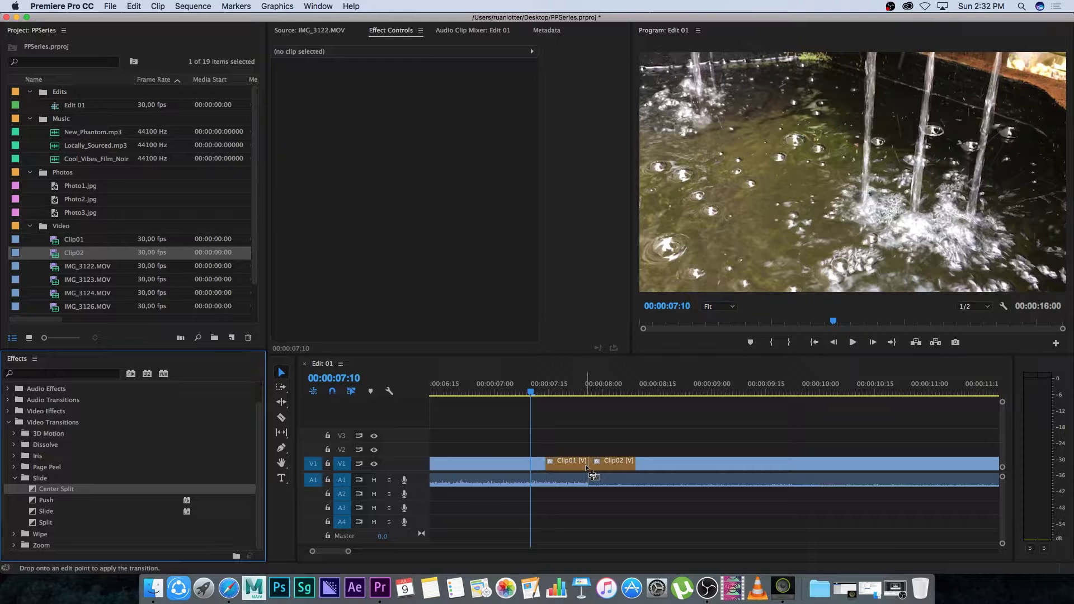
left_click_drag(587, 466, 586, 466)
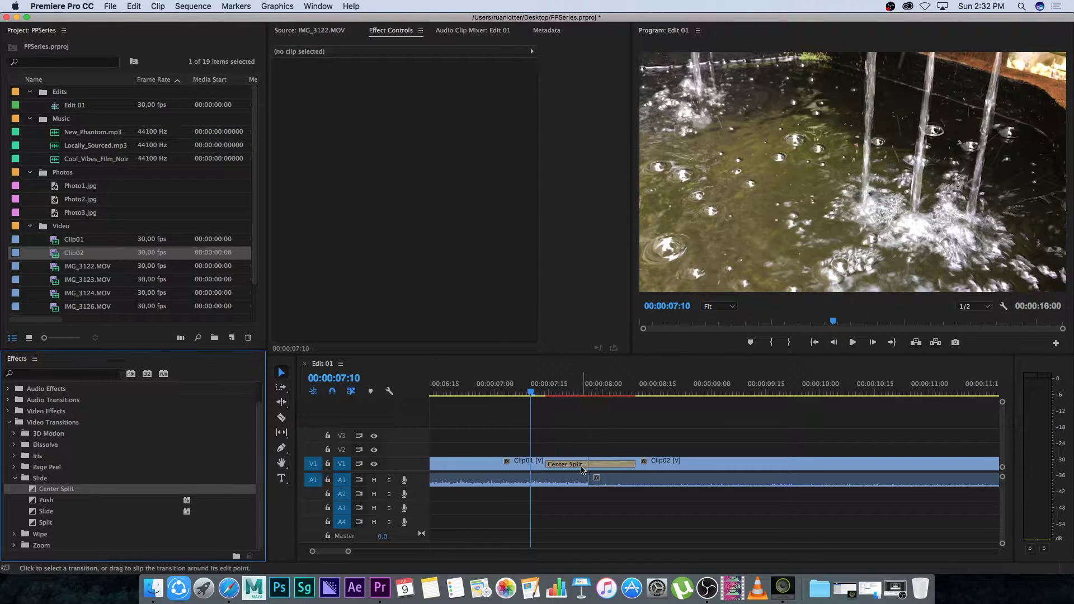
mouse_move(525, 393)
left_mouse_down()
mouse_move(561, 391)
mouse_move(522, 392)
left_mouse_up()
key("space")
key("space")
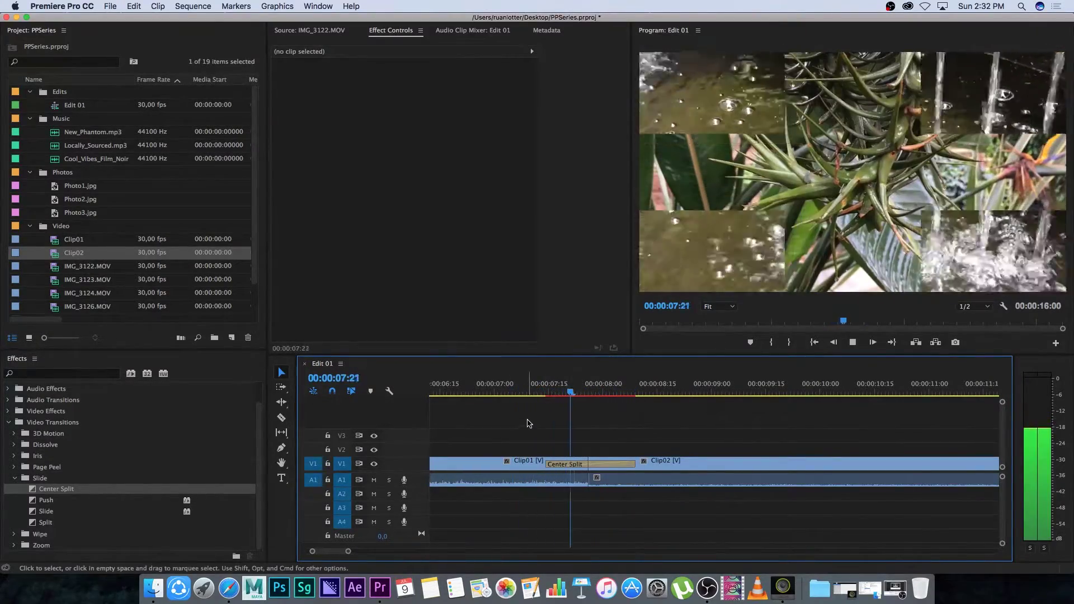
left_click(608, 388)
left_click_drag(609, 389, 556, 391)
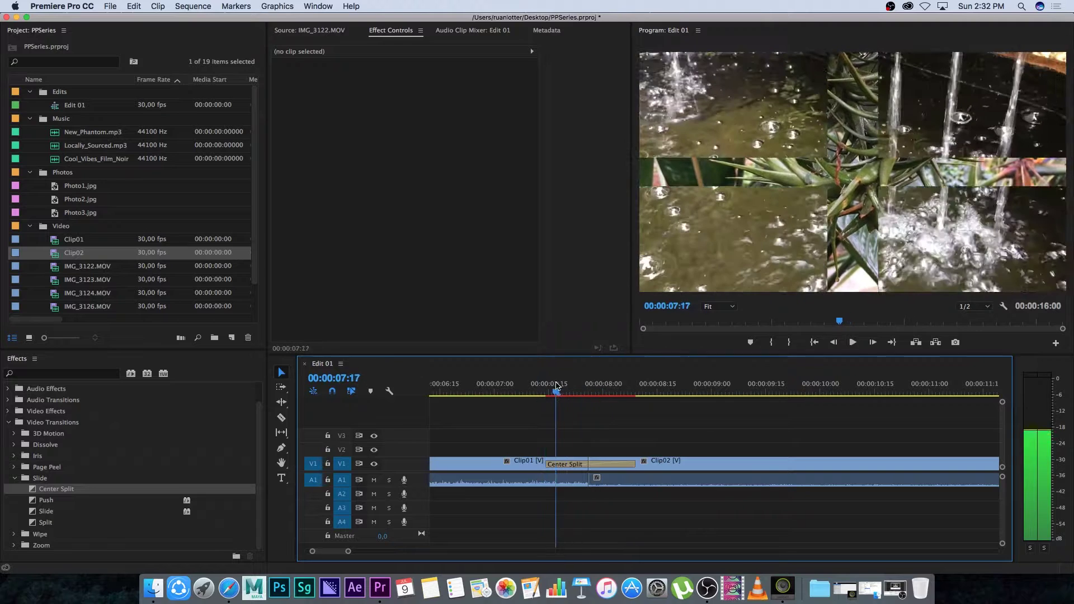
left_click(570, 468)
key("Delete")
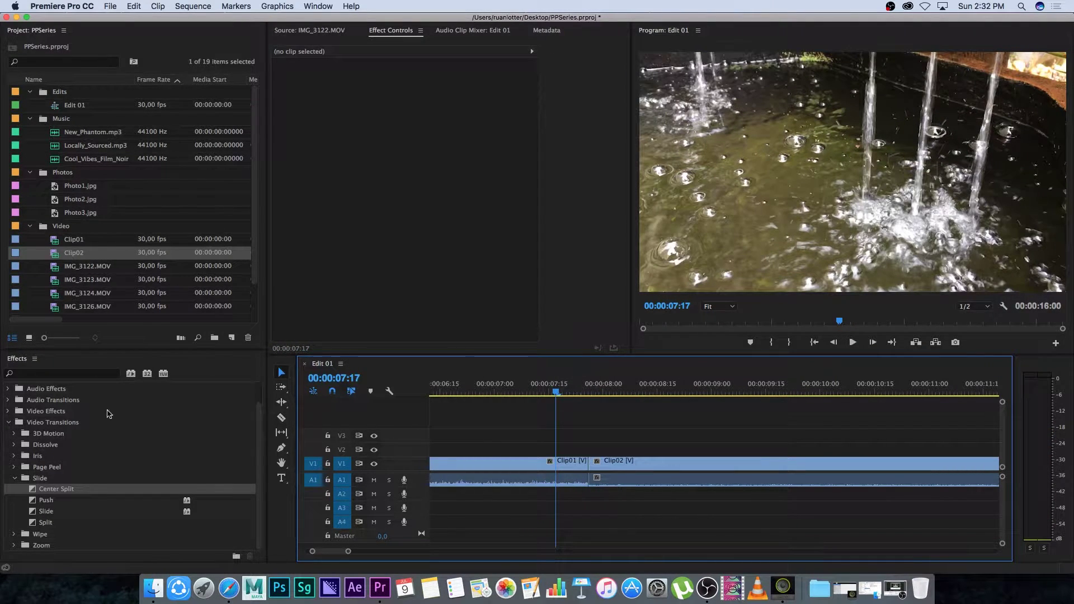
Step: Place the Push transition on the Clip01/Clip02 edit point and preview it
left_click_drag(37, 501, 586, 463)
left_click_drag(587, 392, 516, 393)
key("space")
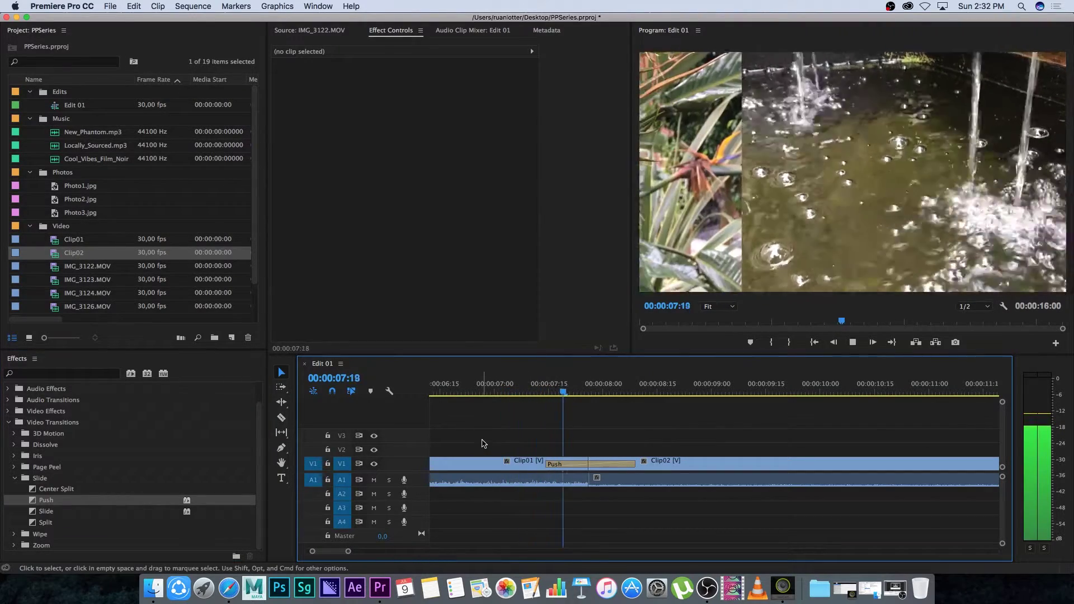
key("space")
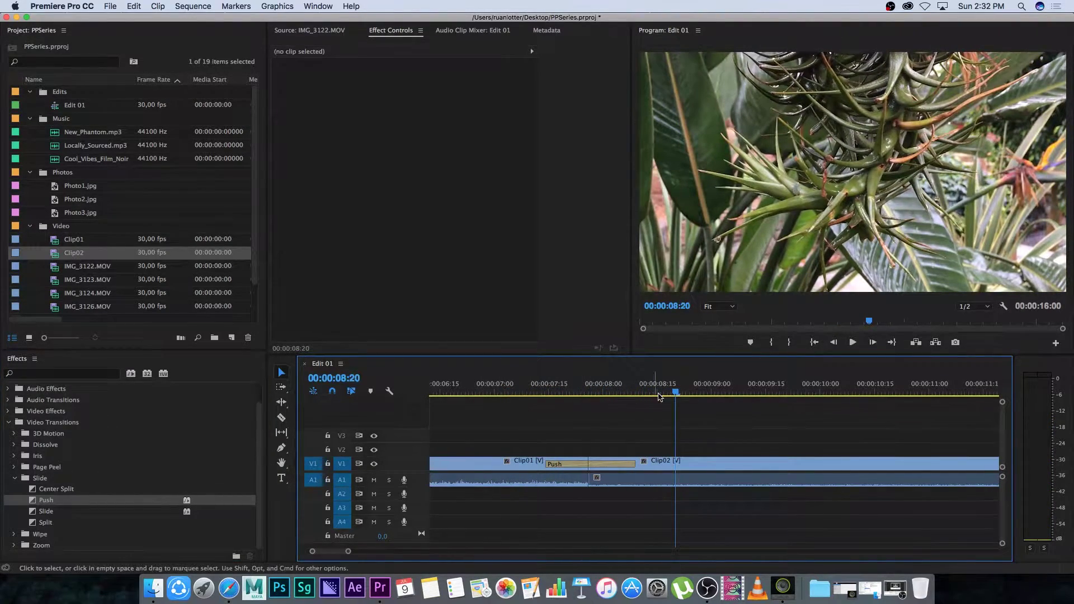
left_click(583, 390)
mouse_move(583, 390)
left_mouse_down()
mouse_move(546, 390)
mouse_move(613, 391)
mouse_move(563, 391)
left_mouse_up()
Step: Set the Push transition's border width to 20
left_click(610, 465)
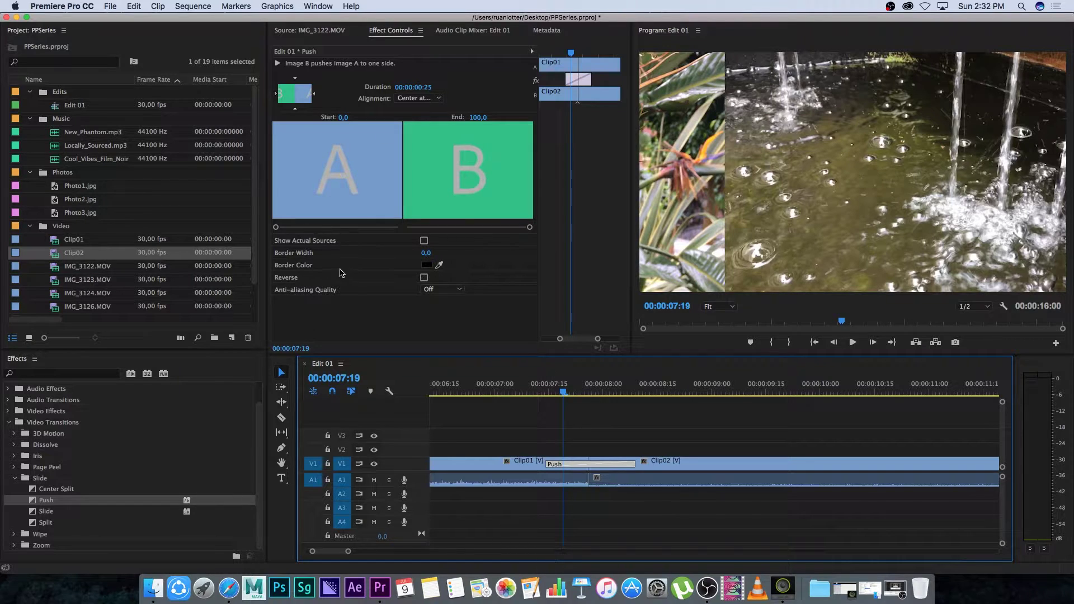
left_click_drag(435, 258, 444, 257)
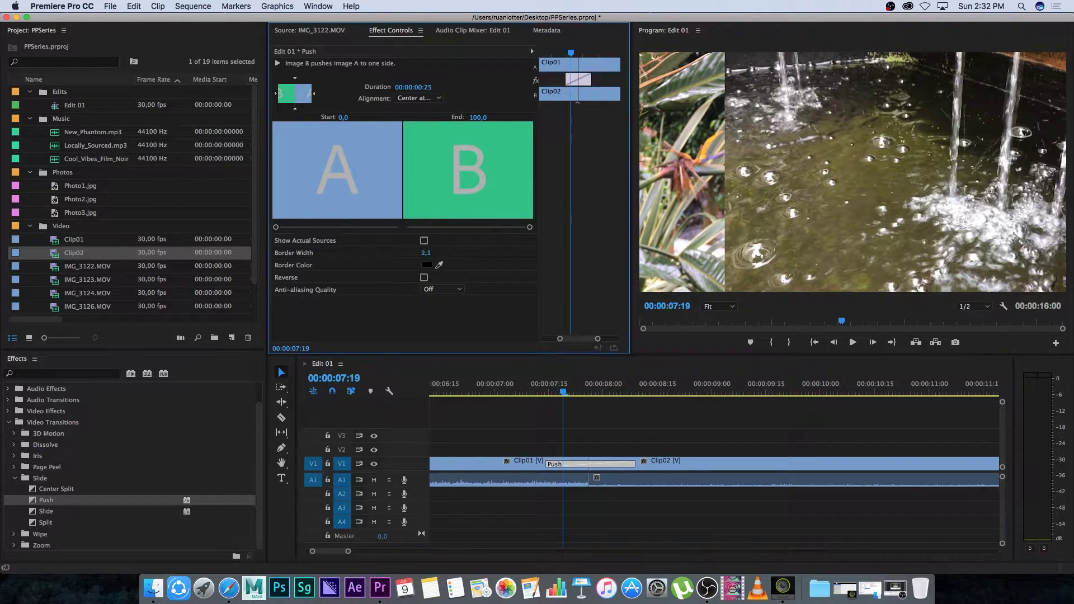
left_click(576, 390)
left_click_drag(576, 391, 578, 390)
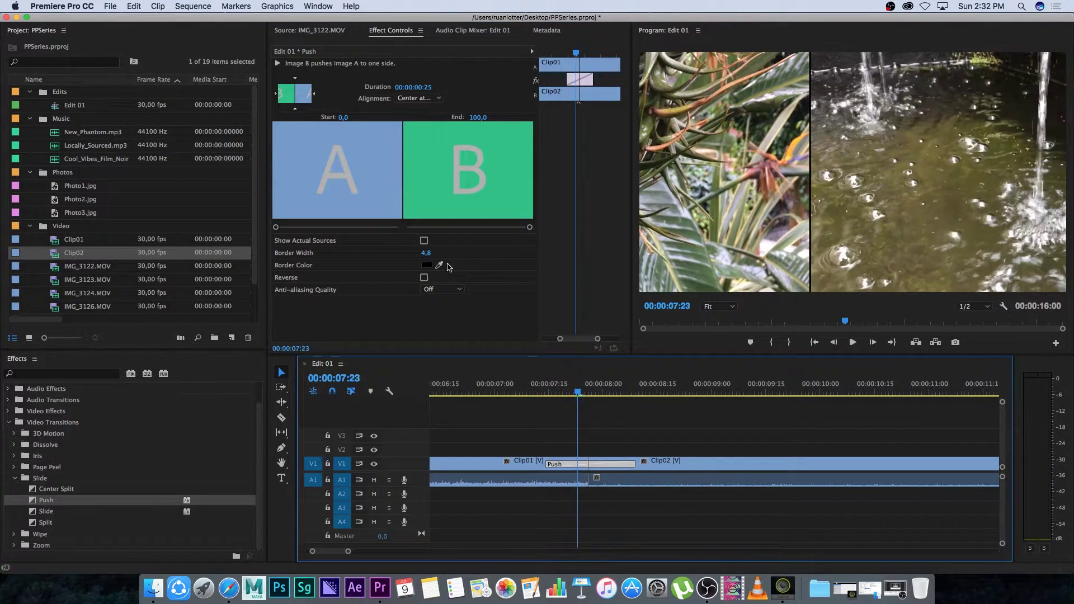
left_click_drag(425, 253, 465, 267)
left_click(423, 252)
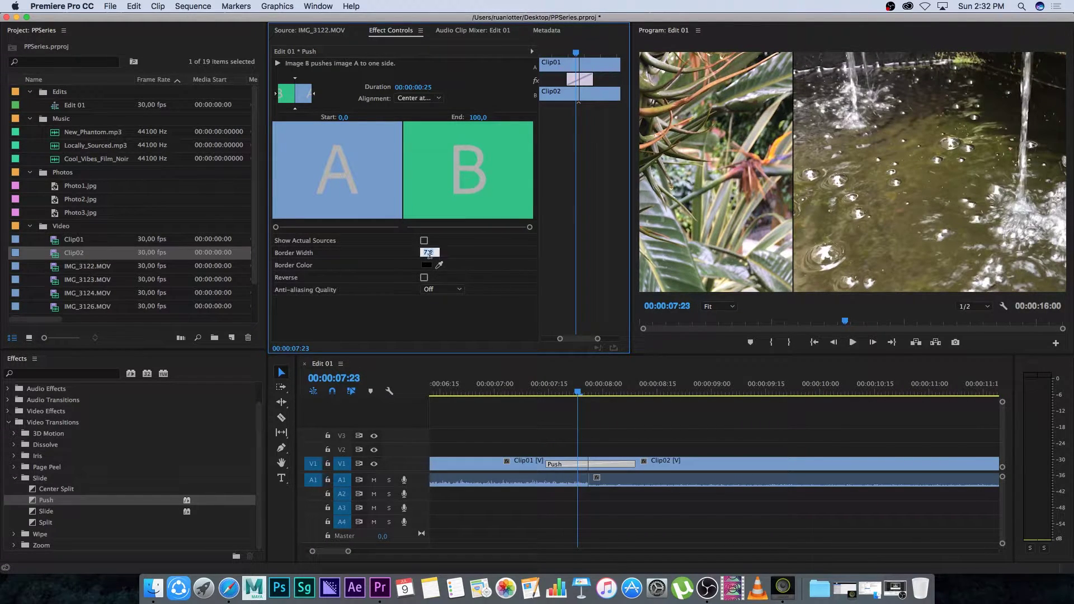
key("Return")
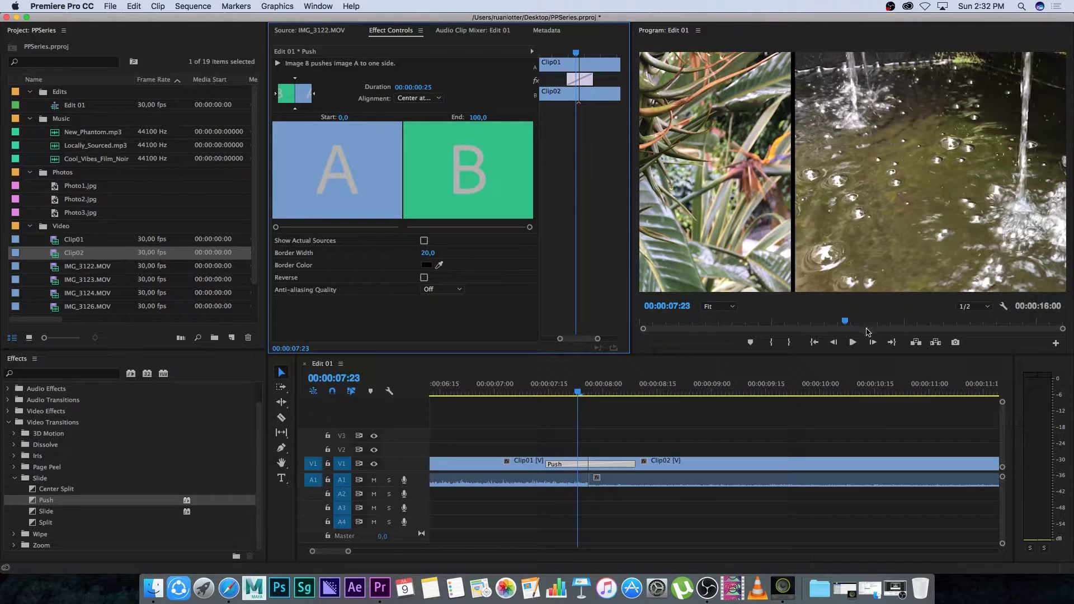
Step: Make the Push border red and play the transition
left_click(426, 266)
left_click(554, 146)
left_click(658, 139)
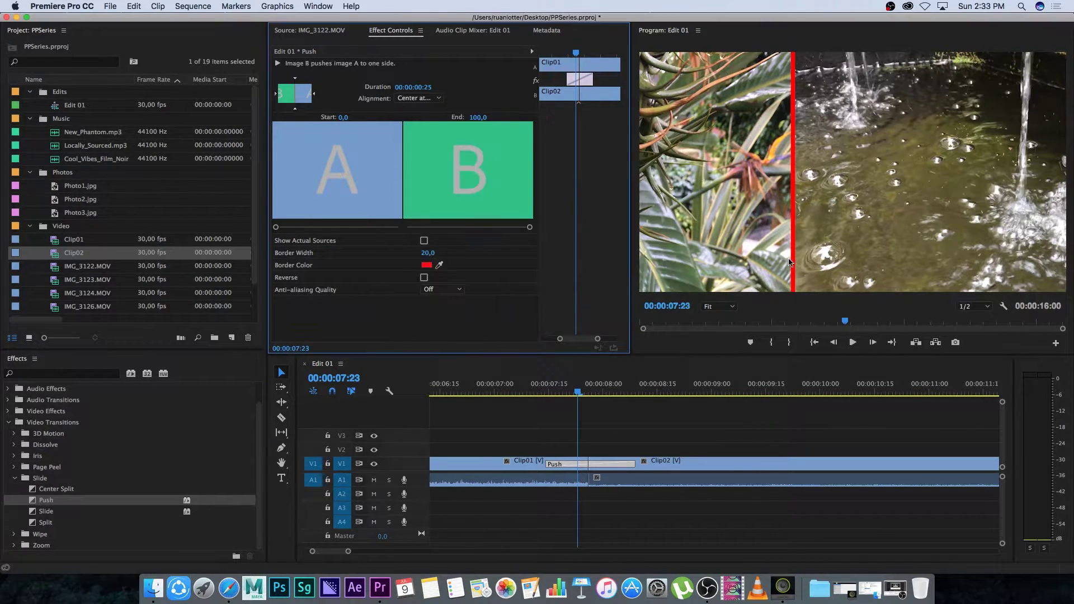
left_click(549, 389)
key("space")
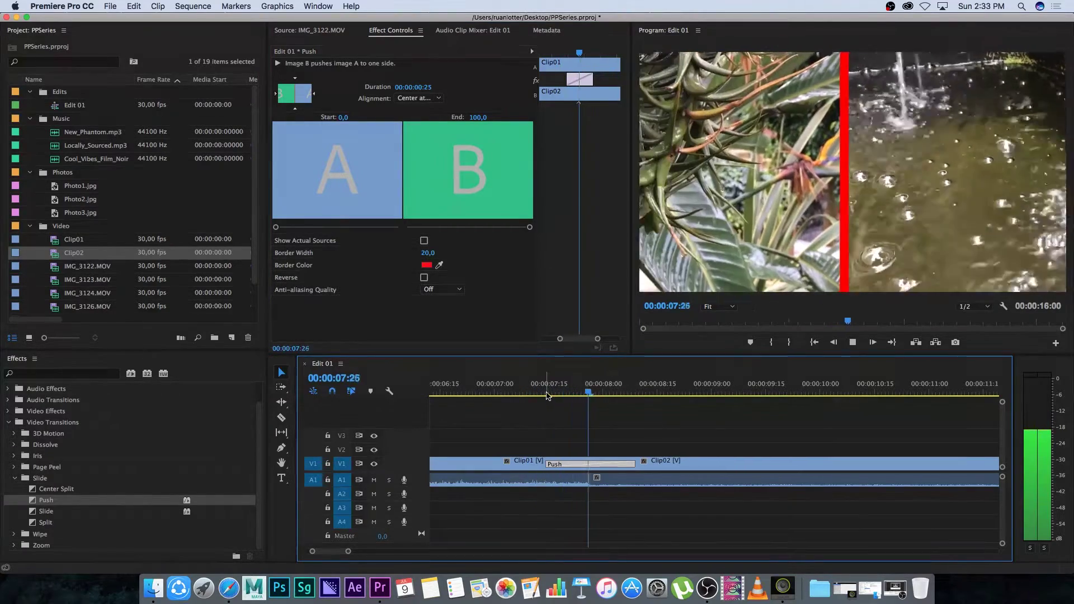
left_click(574, 386)
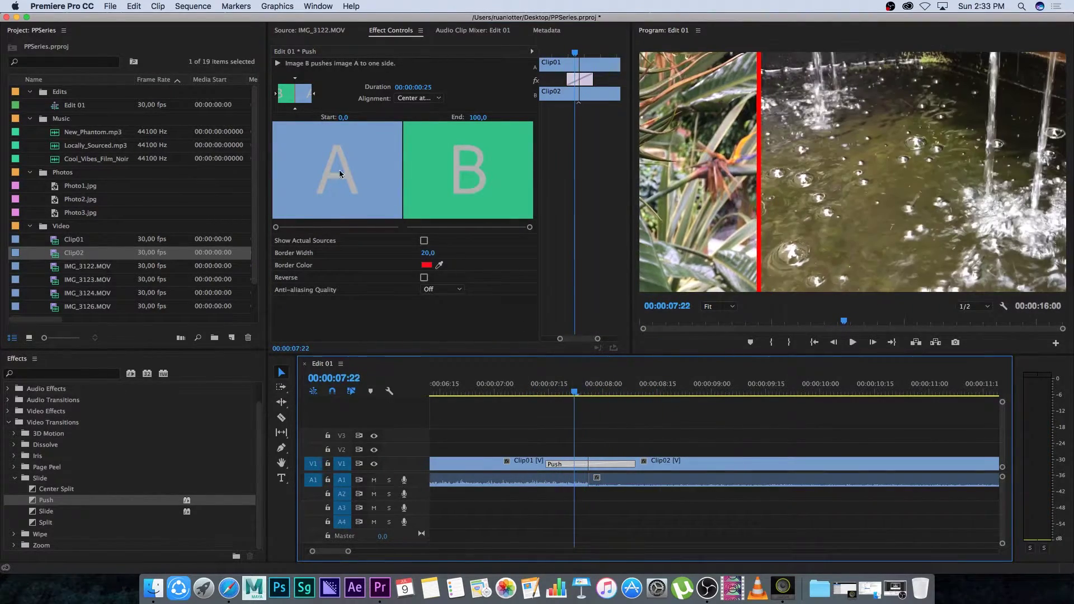
Step: Try Start 43,6 and End 53,6, then reset Start to 0,0 and End to 100,0
left_click_drag(276, 227, 329, 227)
left_click_drag(529, 227, 474, 227)
left_click(575, 386)
key("space")
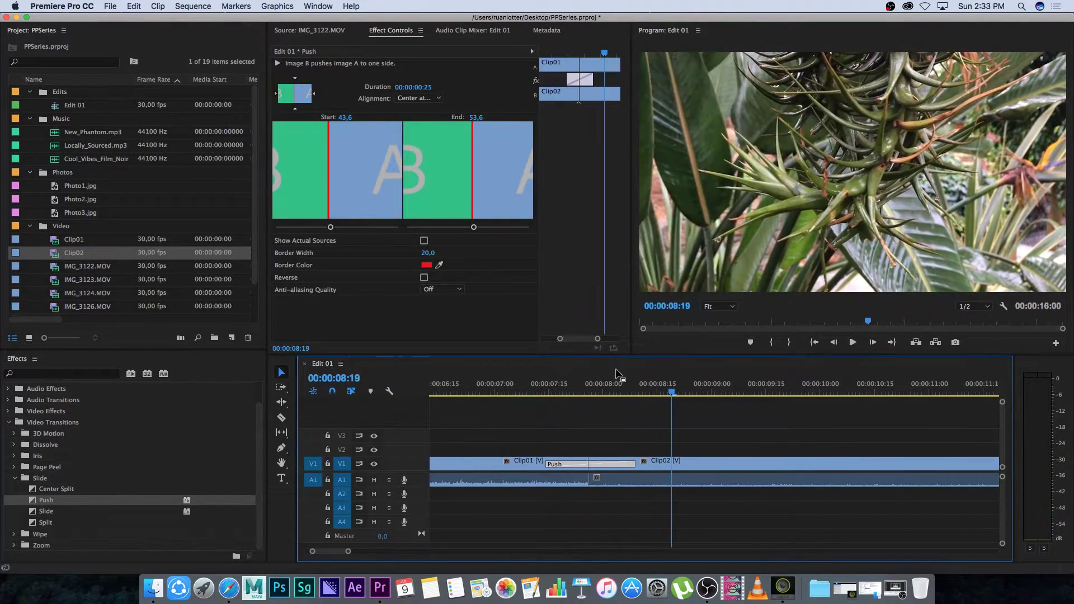
left_click(559, 387)
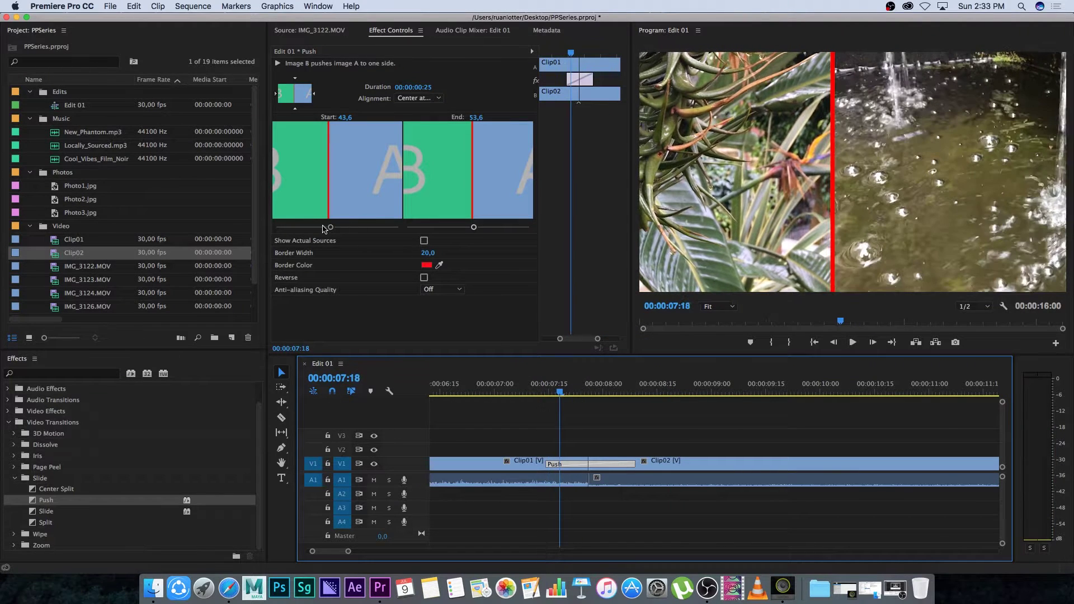
left_click_drag(330, 227, 276, 227)
left_click_drag(475, 230, 530, 210)
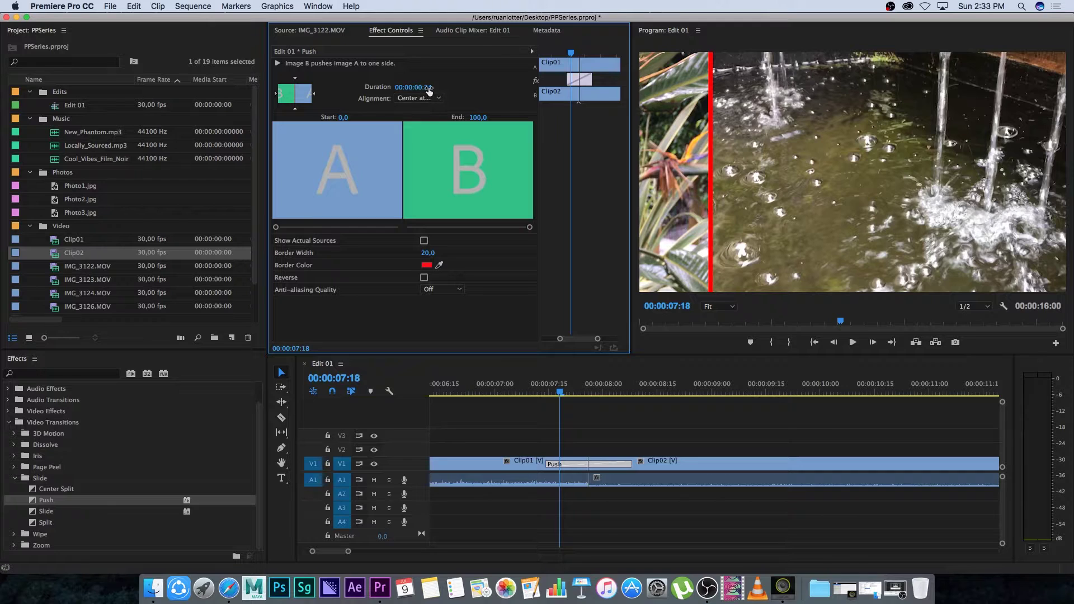
Step: Shorten the Push transition to 10 frames and play it back
left_click(395, 86)
key("Right")
type("10")
key("Return")
left_click(511, 392)
key("space")
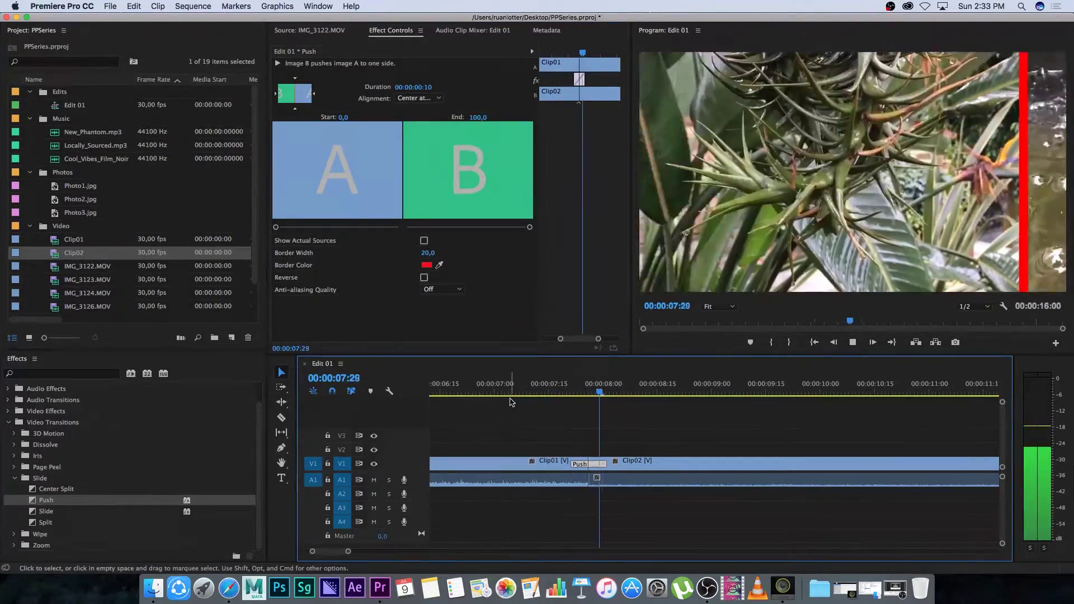
left_click(550, 392)
key("space")
left_click(547, 390)
key("space")
left_click(540, 391)
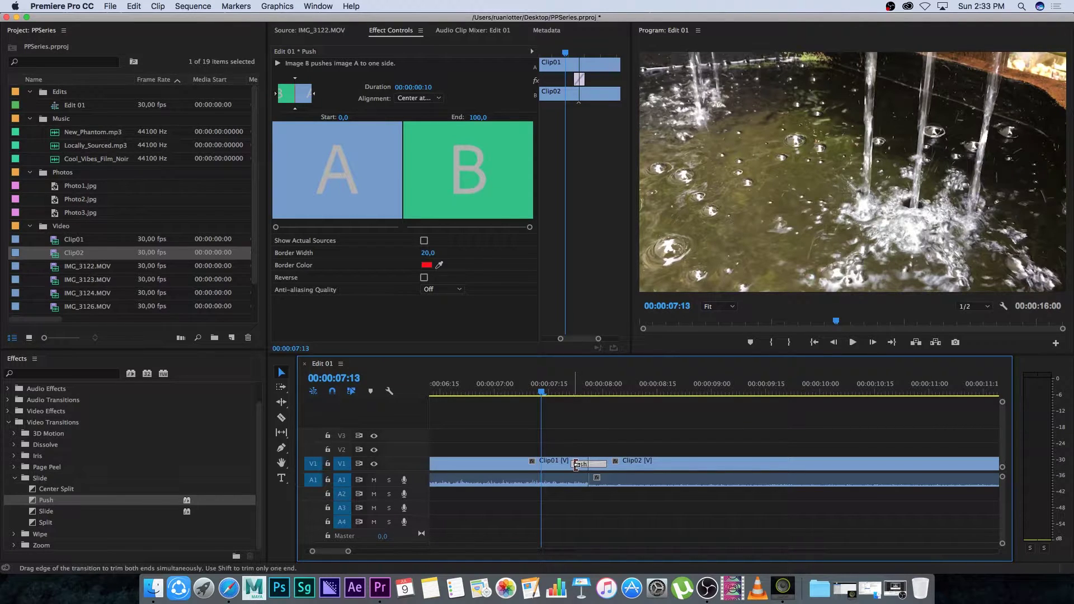
Step: Lengthen the Push transition to 00:00:02:04 and play through it with J, L and K
left_click_drag(573, 464, 474, 464)
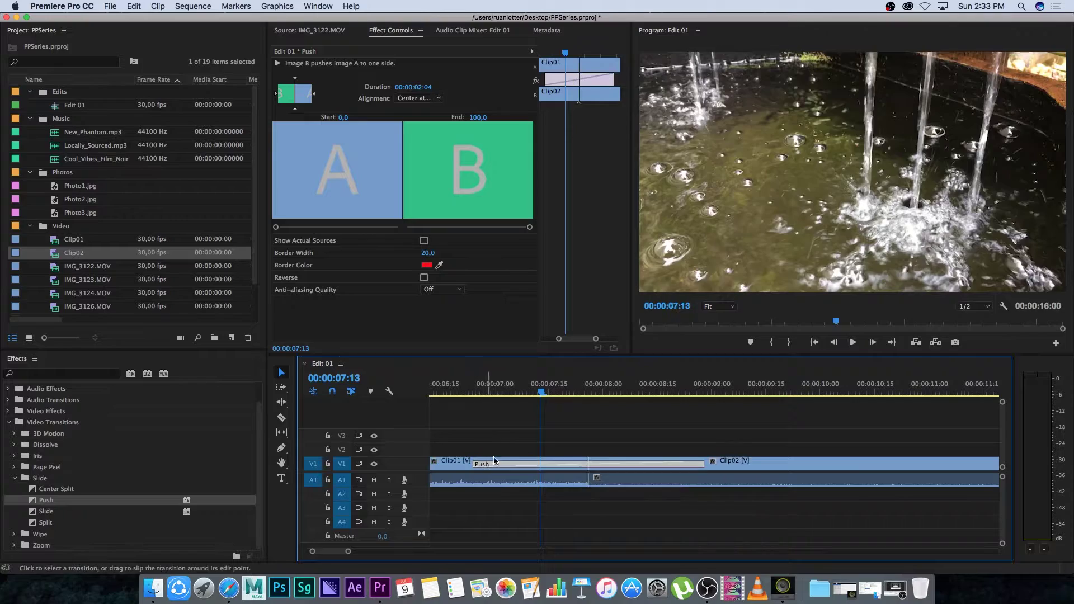
key("j")
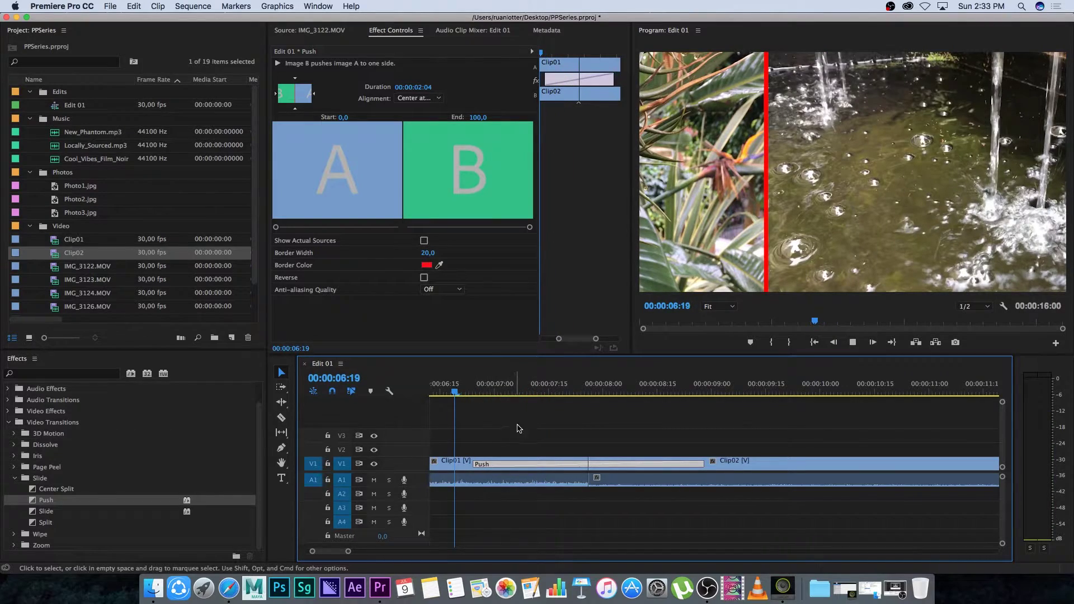
key("l")
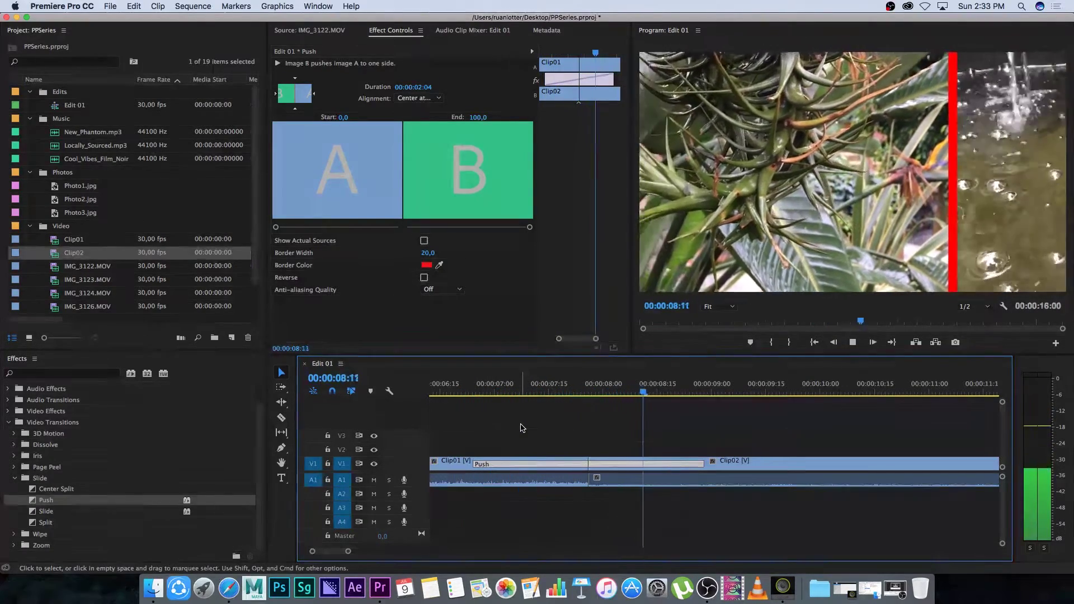
key("k")
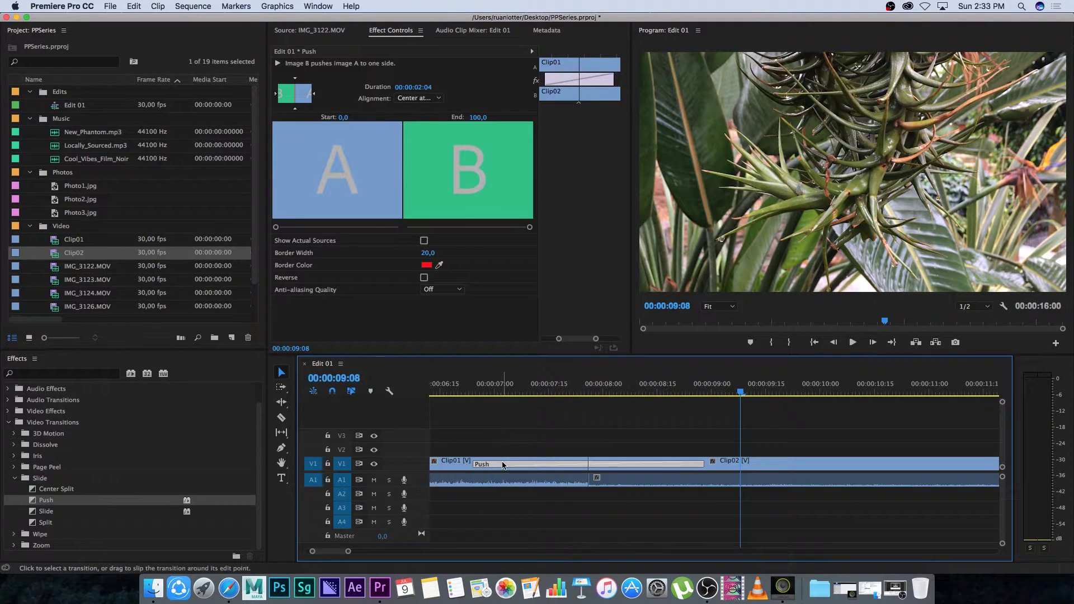
Step: Remove Push, then preview and delete a 3D Motion > Cube Spin transition at the cut
key("Delete")
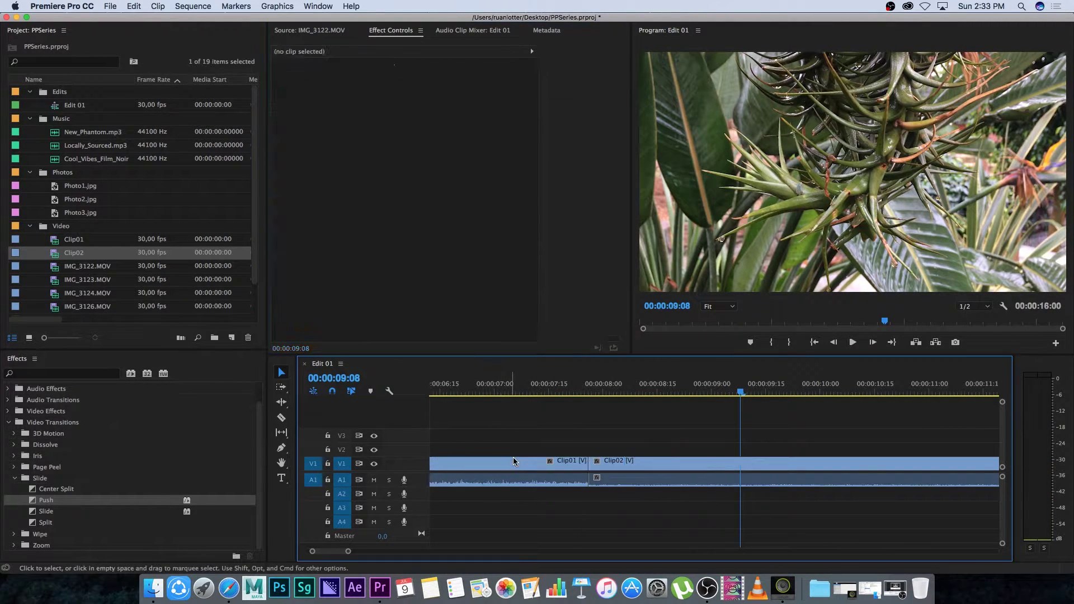
left_click(12, 478)
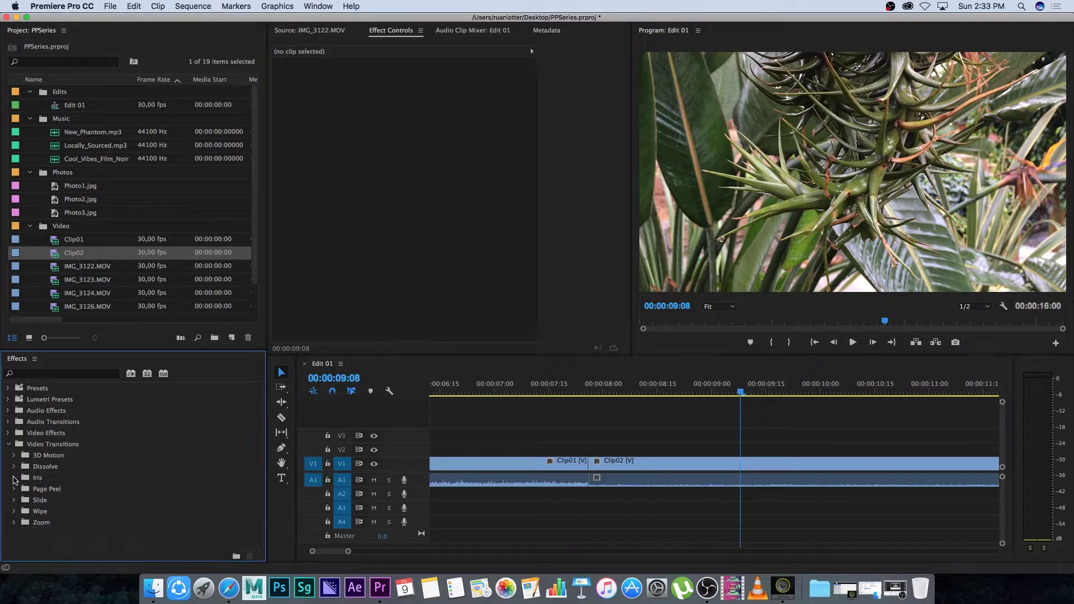
left_click(14, 456)
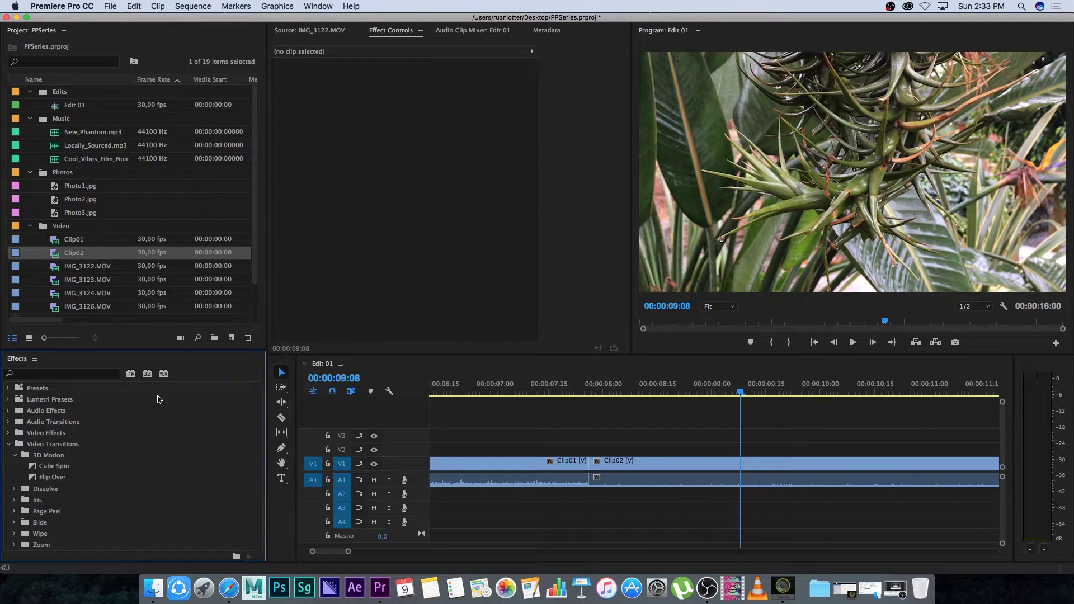
left_click_drag(32, 469, 589, 462)
left_click(502, 386)
left_click_drag(503, 390, 541, 390)
left_click(612, 460)
key("Delete")
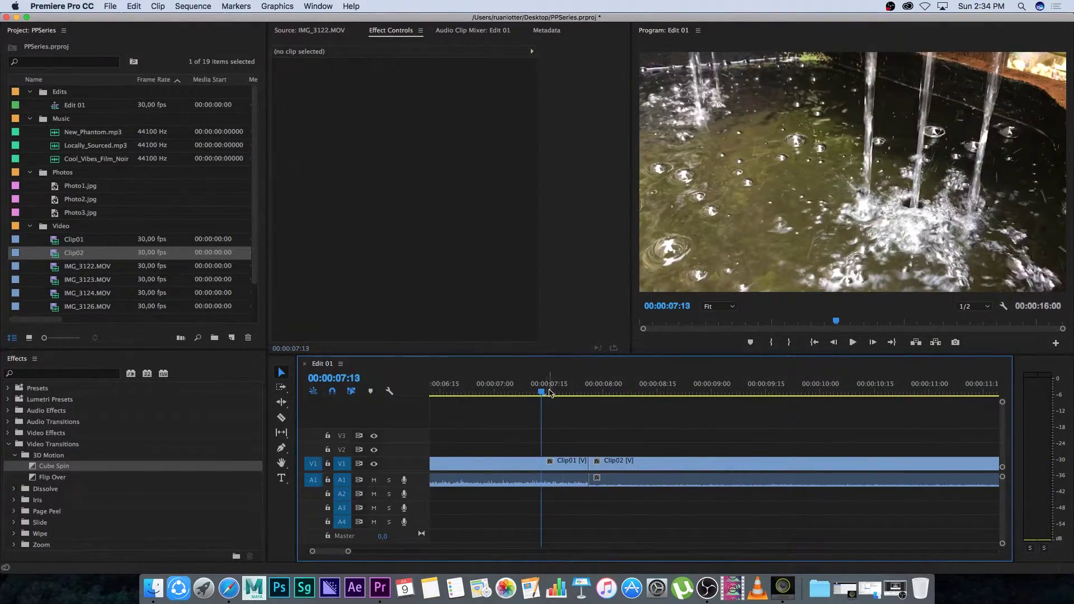
Step: Add a Crossfade > Constant Power audio transition to the A1 cut
left_click(9, 444)
left_click(8, 423)
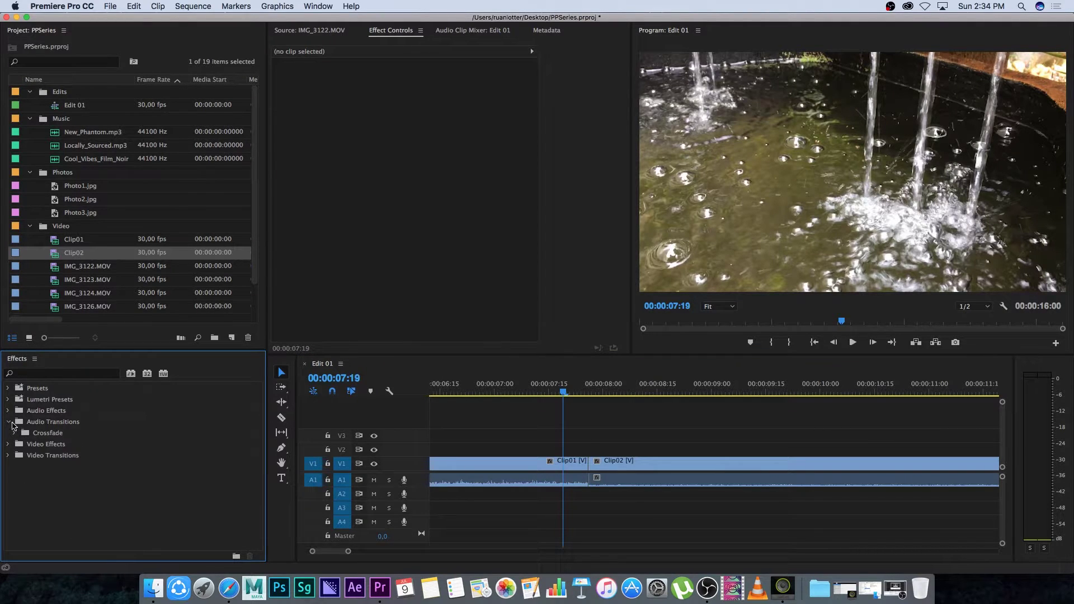
left_click(13, 433)
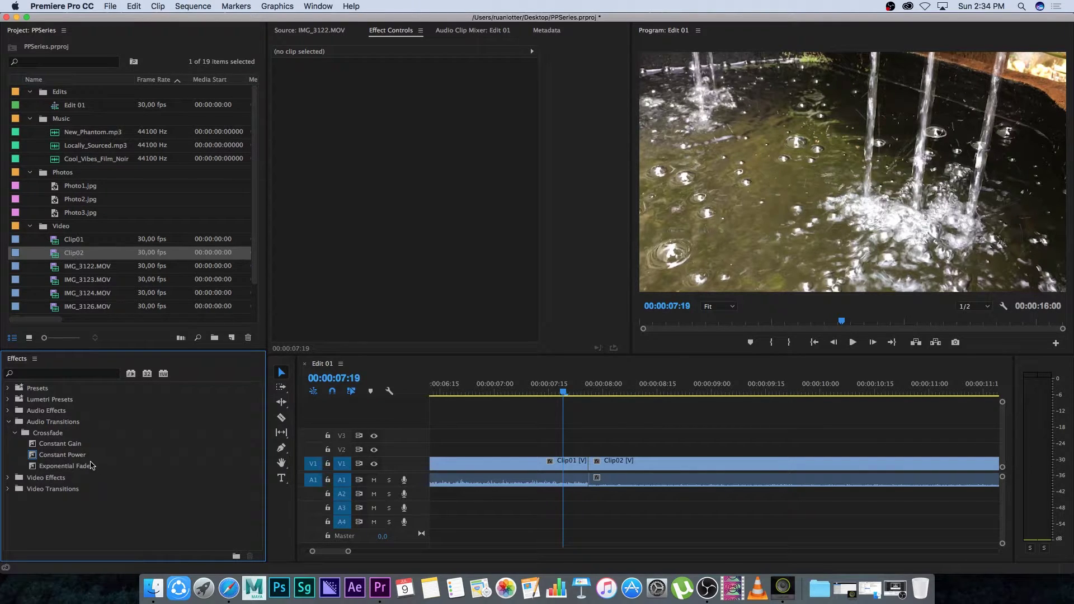
left_click(66, 456)
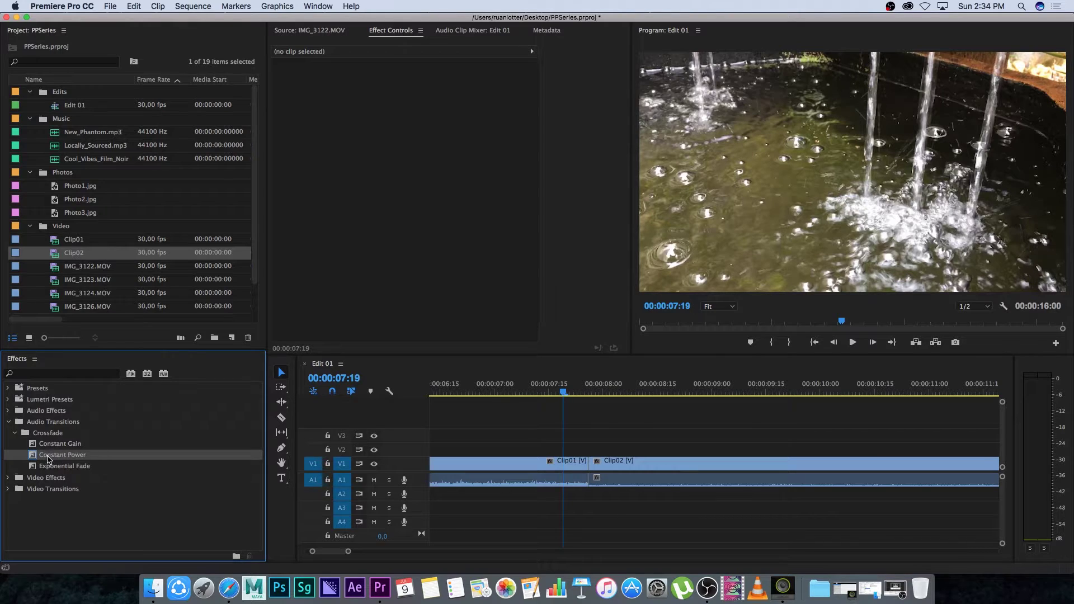
left_click_drag(32, 459, 592, 484)
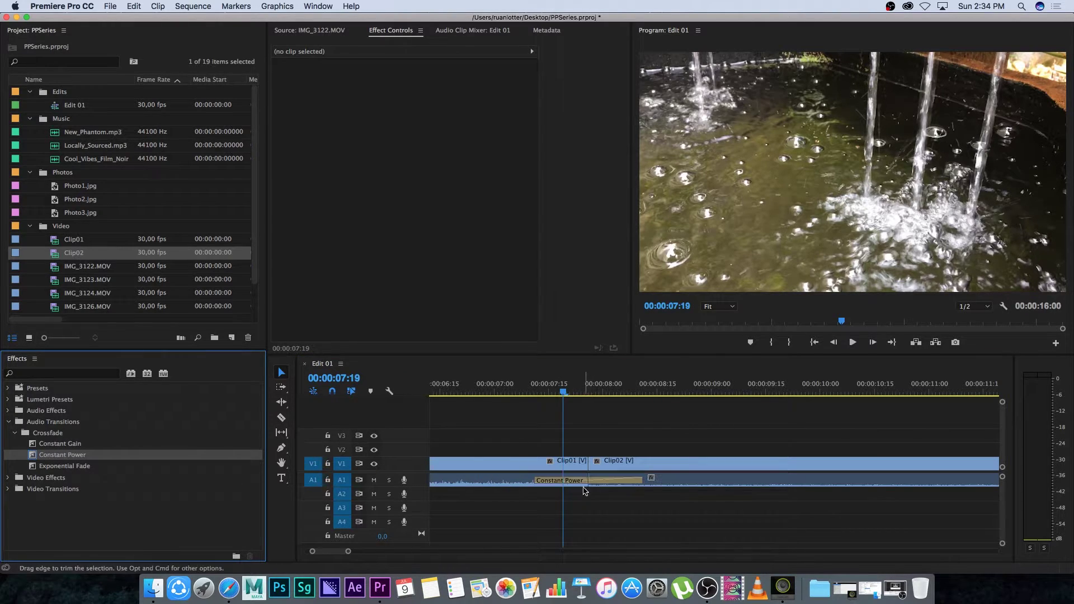
Step: Play the Constant Power audio crossfade across the Clip01–Clip02 cut twice
left_click(578, 388)
key("space")
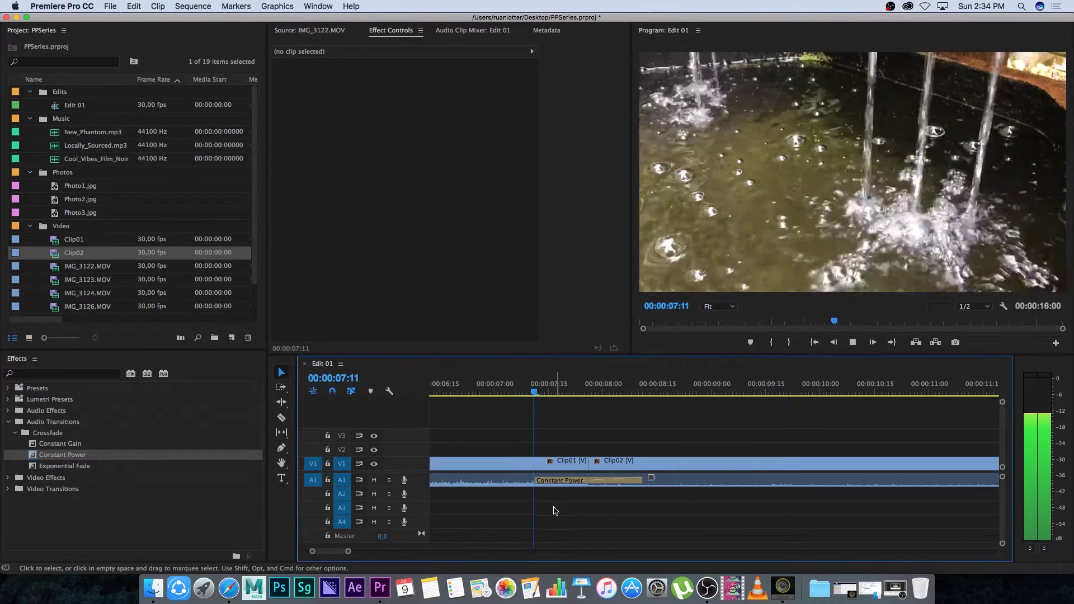
left_click_drag(593, 387, 549, 387)
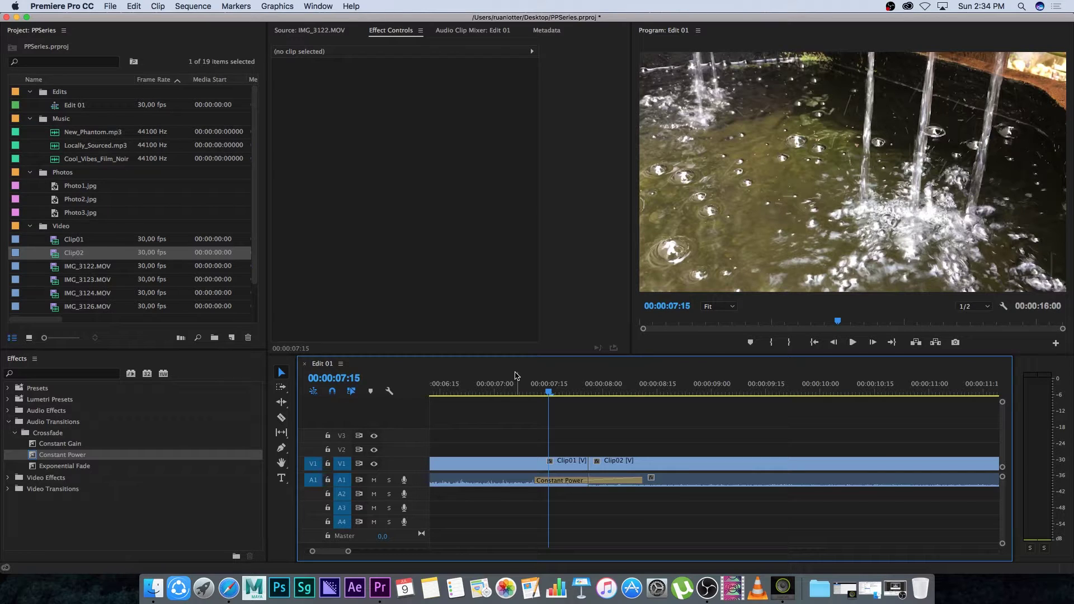
left_click_drag(541, 388, 451, 390)
key("space")
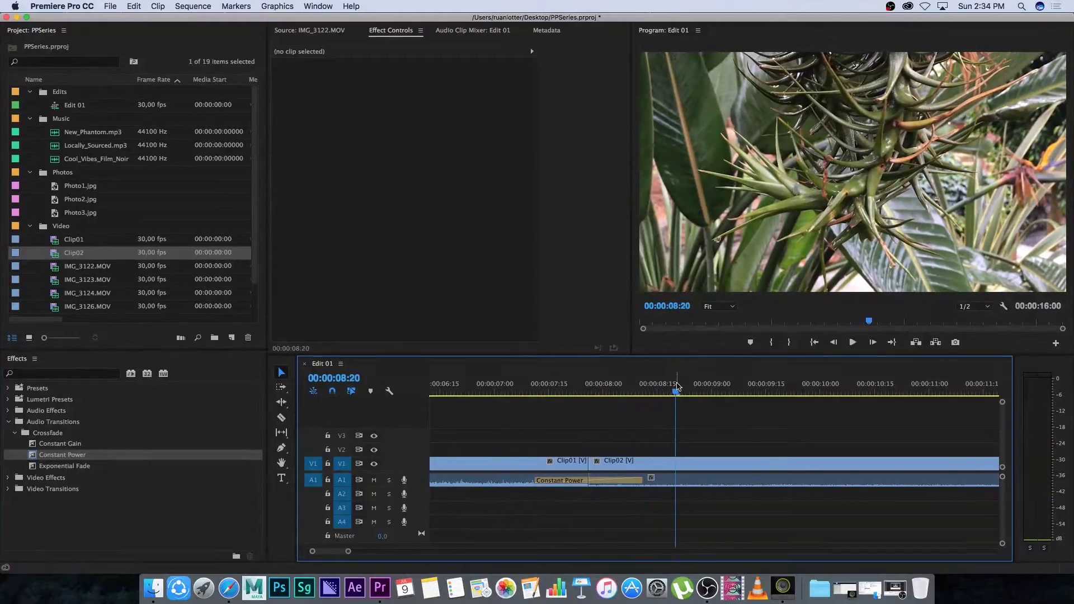
Step: Select the Constant Power crossfade and undo with Cmd+Z
left_click(527, 394)
left_click(534, 392)
key("super+z")
left_click_drag(348, 554, 422, 552)
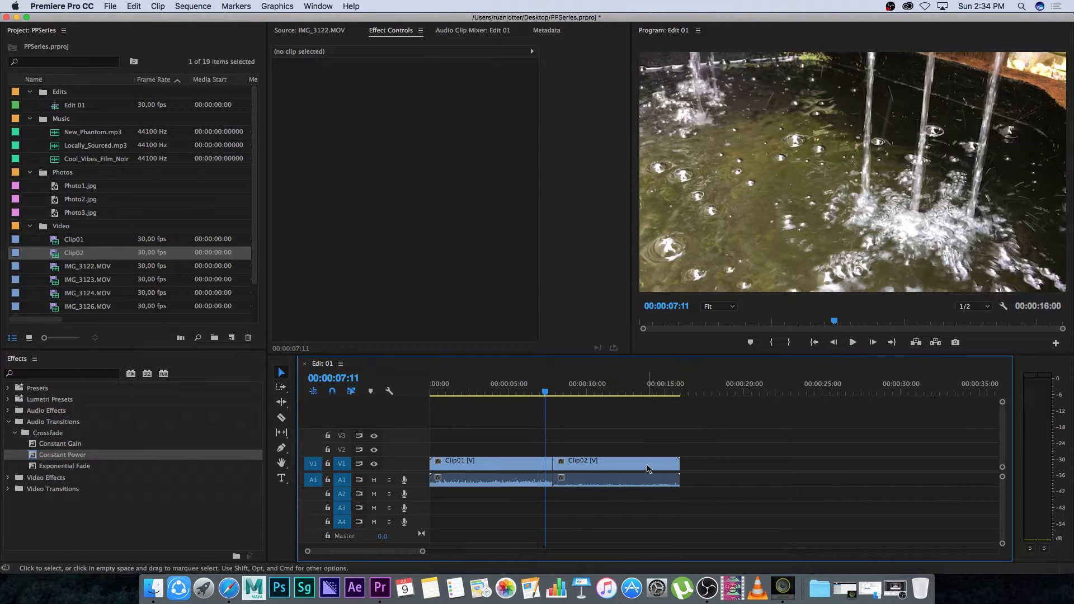
Step: Apply the default transitions to Clip02's out point
right_click(678, 467)
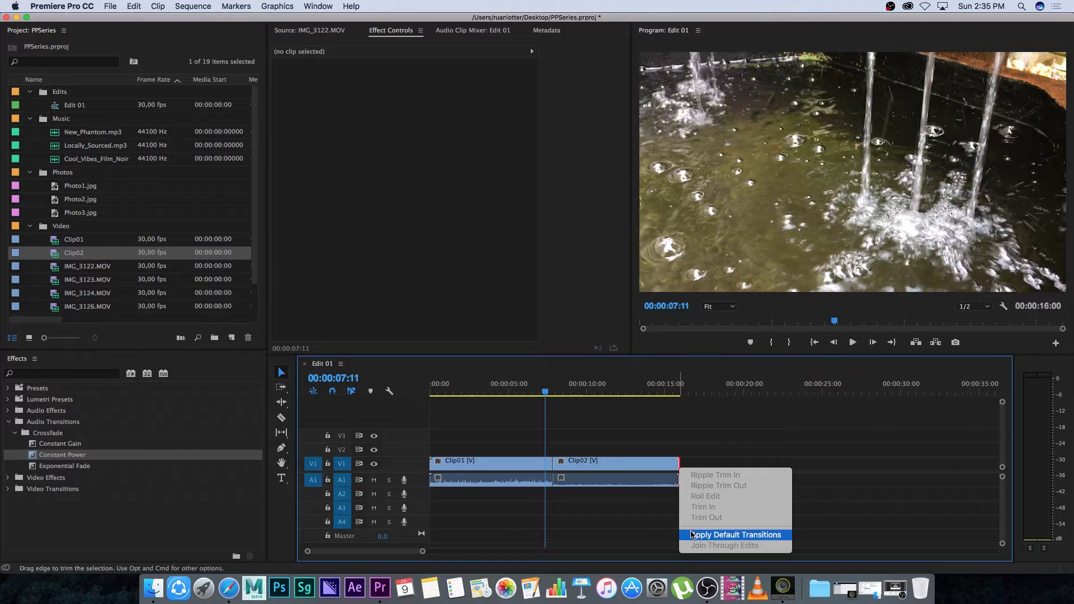
left_click(718, 535)
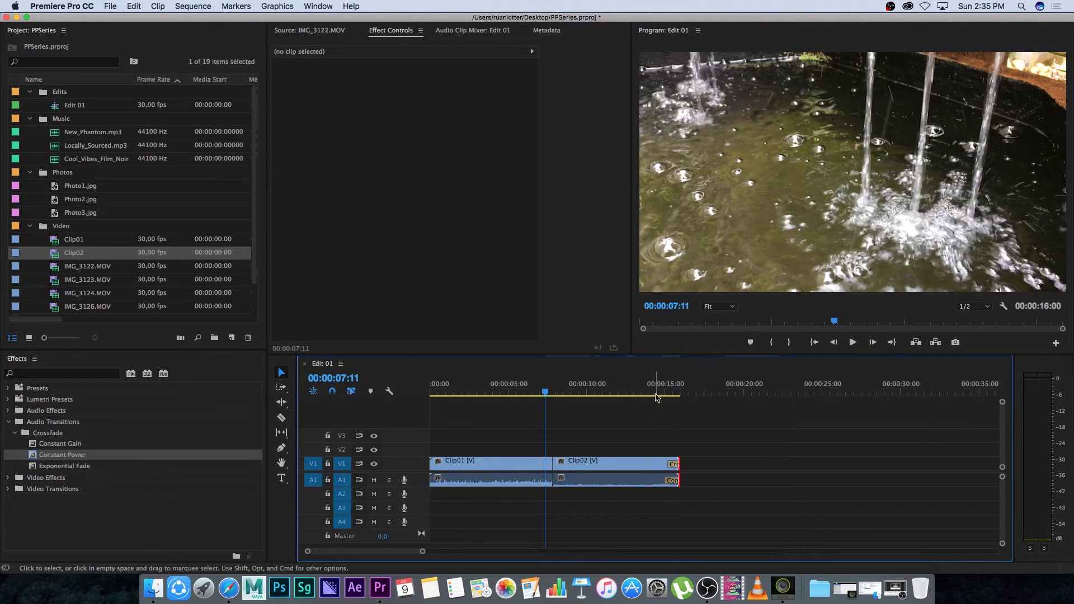
left_click(659, 391)
left_click_drag(422, 553, 360, 552)
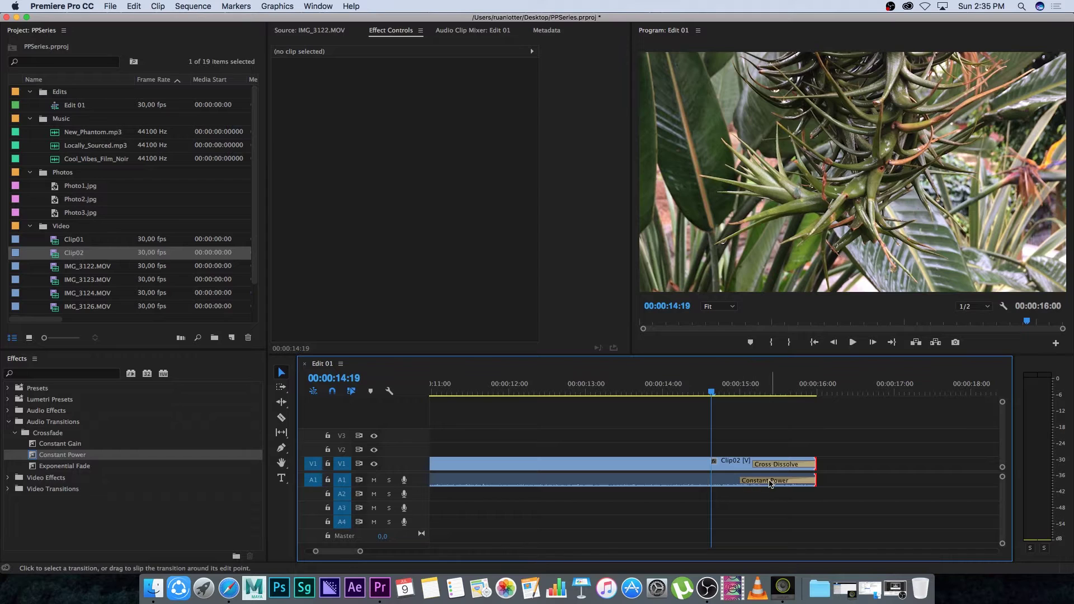
Step: Delete the Constant Power fade from Clip02's end and play the Cross Dissolve fade-out
left_click(769, 483)
key("Delete")
left_click(663, 392)
key("space")
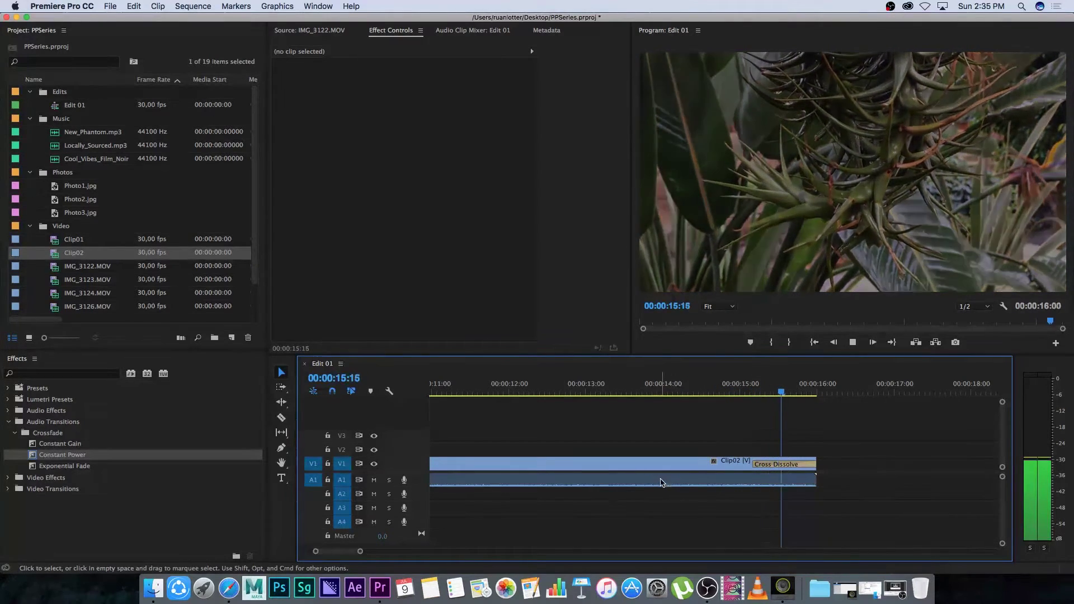
left_click_drag(360, 551, 394, 551)
key("Home")
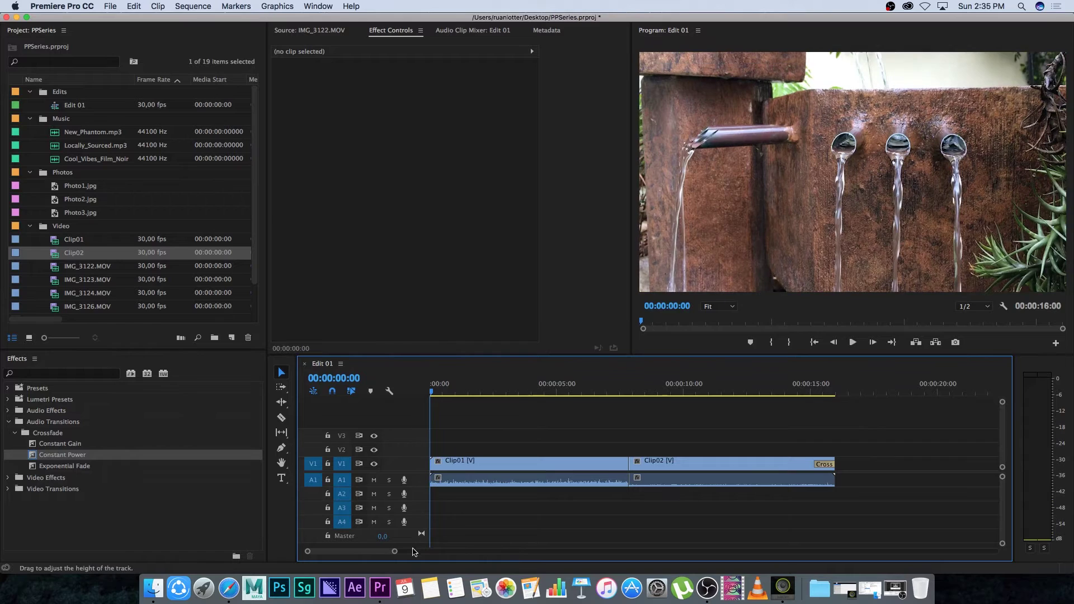
Step: Apply default transitions at Clip01's in point and play the opening Cross Dissolve fade-in
left_click_drag(394, 552, 339, 552)
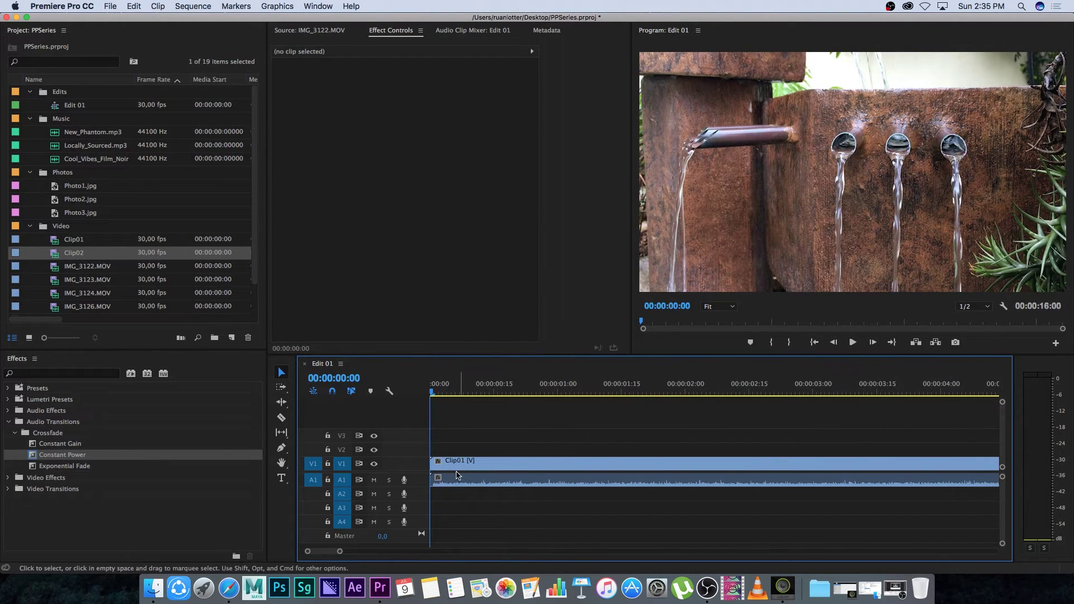
right_click(434, 462)
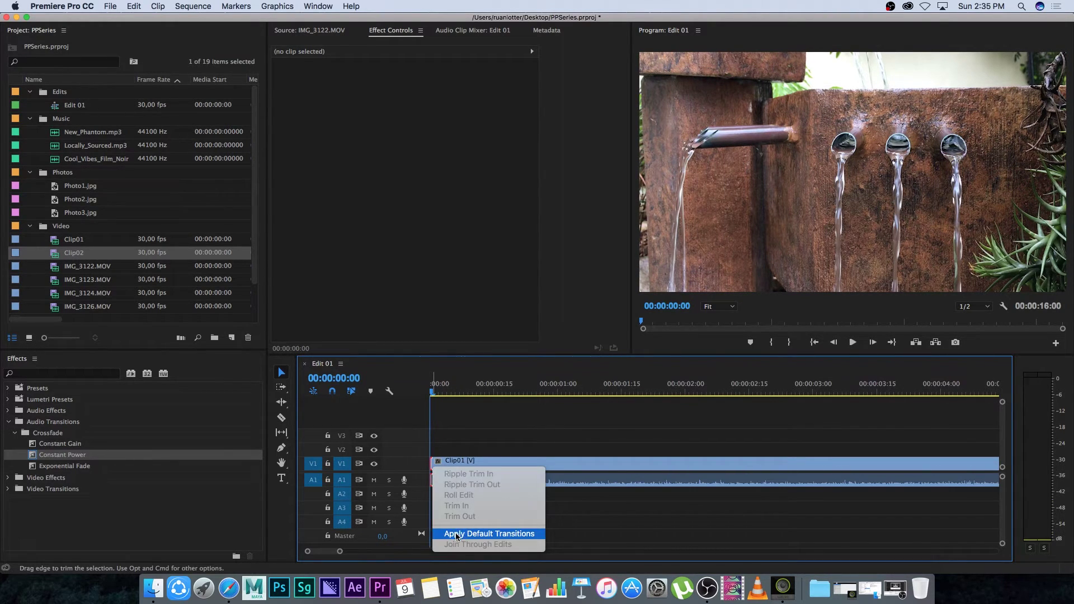
left_click(517, 534)
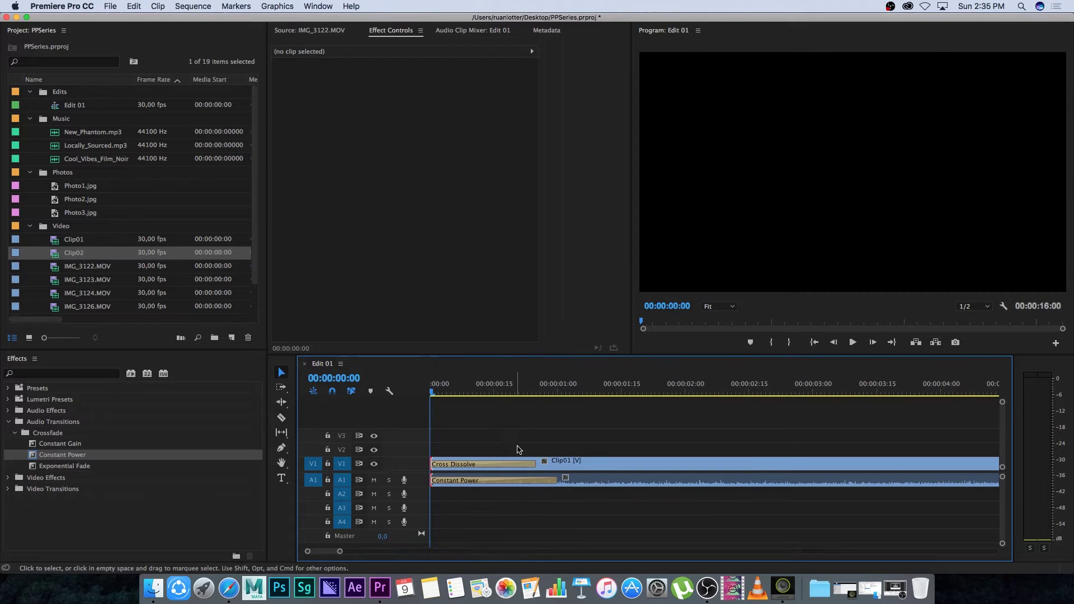
left_click(491, 482)
left_click(458, 412)
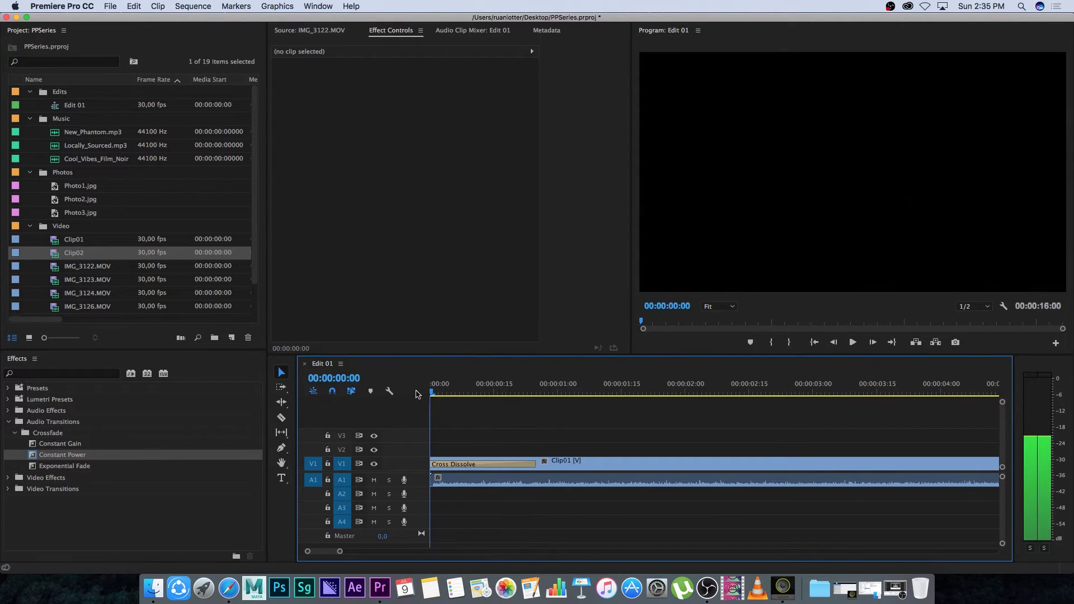
key("space")
key("backslash")
key("space")
key("Home")
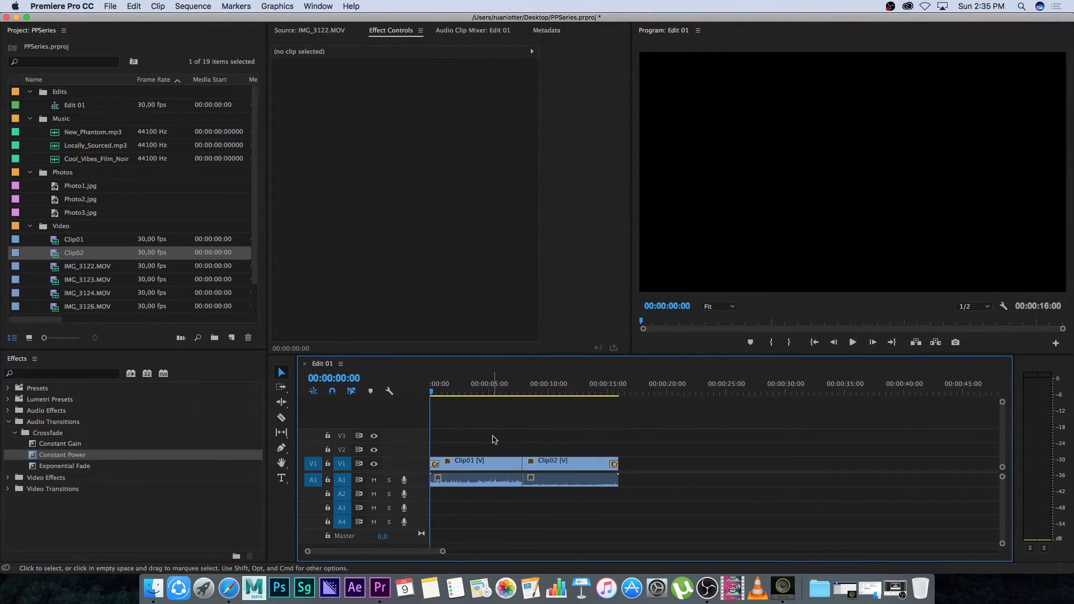